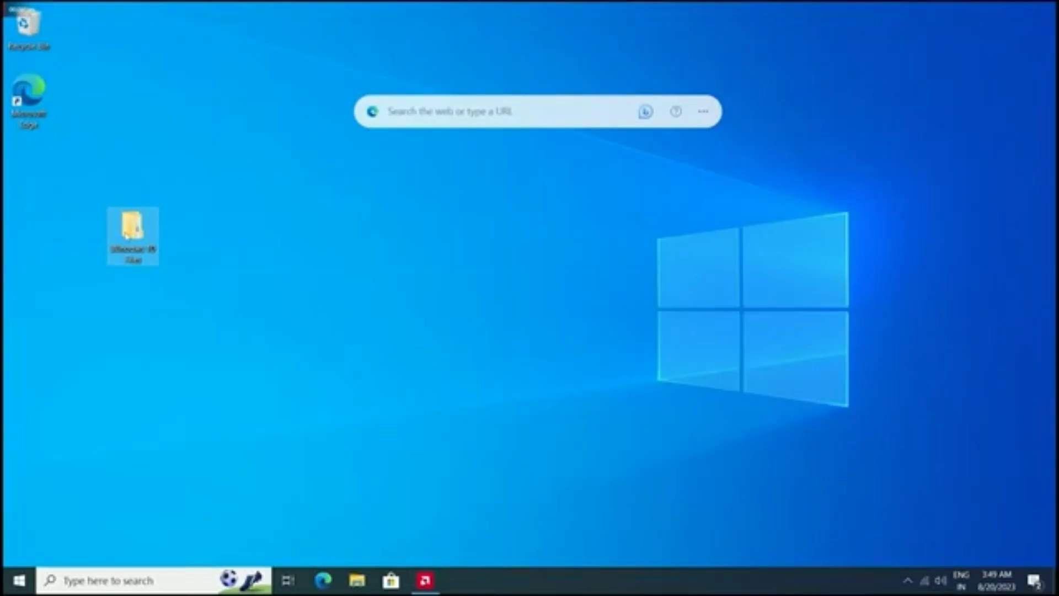
# Install UltraUXThemePatcher 4.4.1 from the 1,Theme folder in Winodws 10 Files, accepting the license agreement.
pyautogui.doubleClick(132, 229)
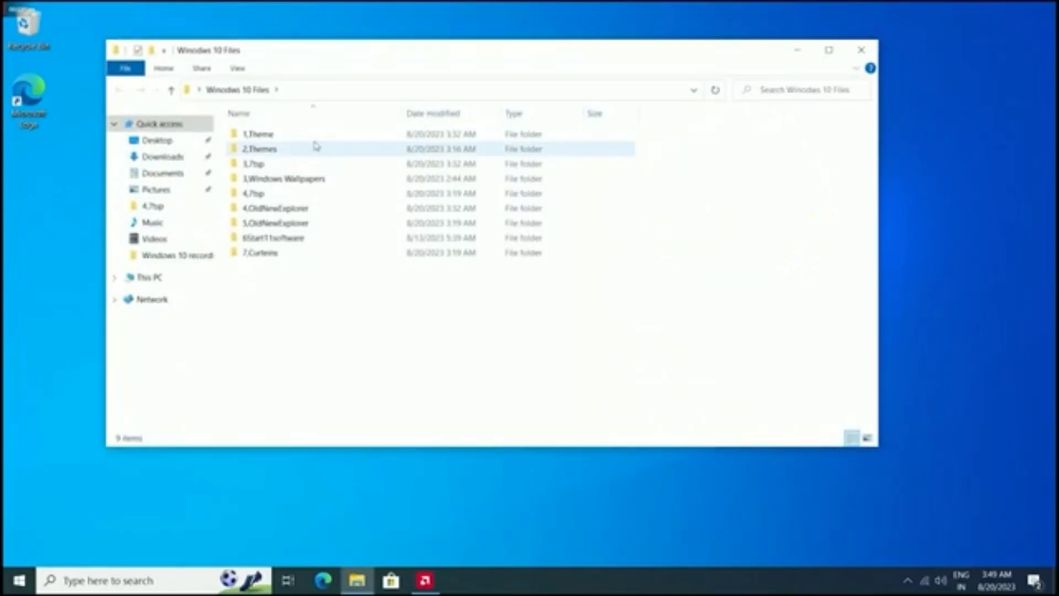
pyautogui.click(270, 137)
pyautogui.doubleClick(270, 138)
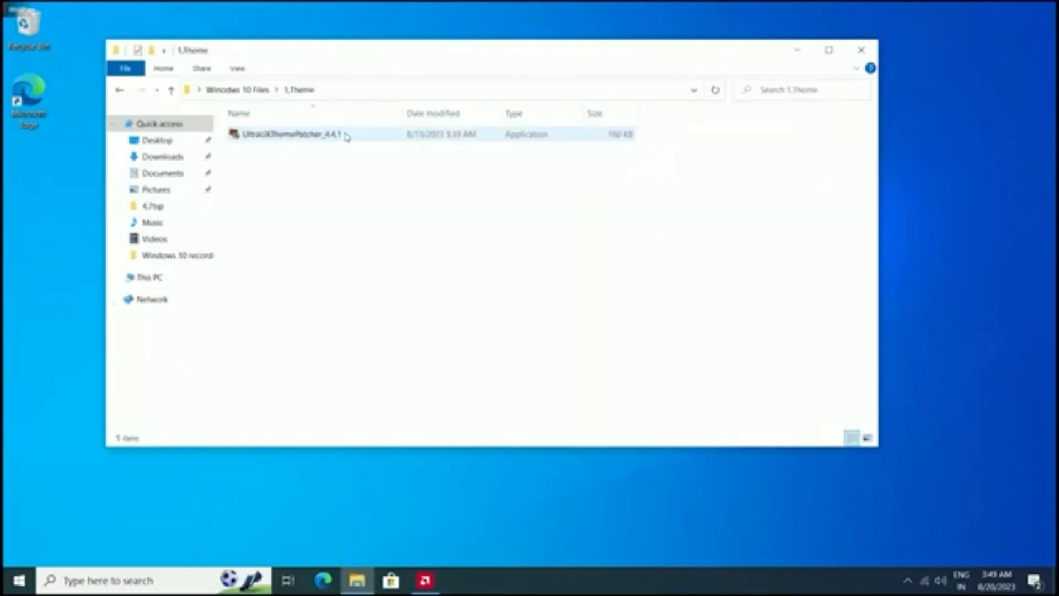
pyautogui.doubleClick(337, 134)
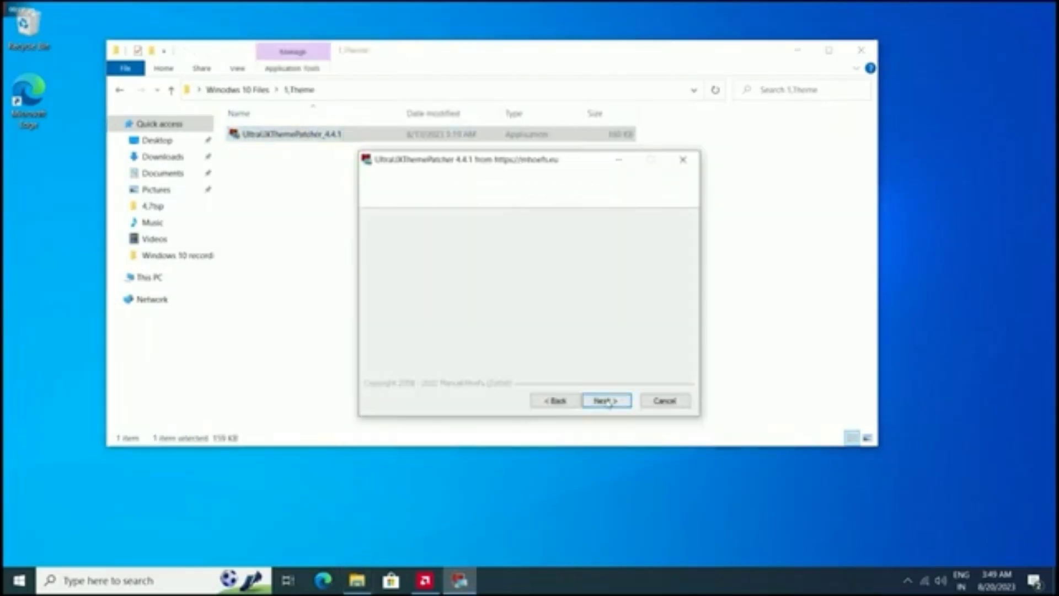
pyautogui.click(606, 401)
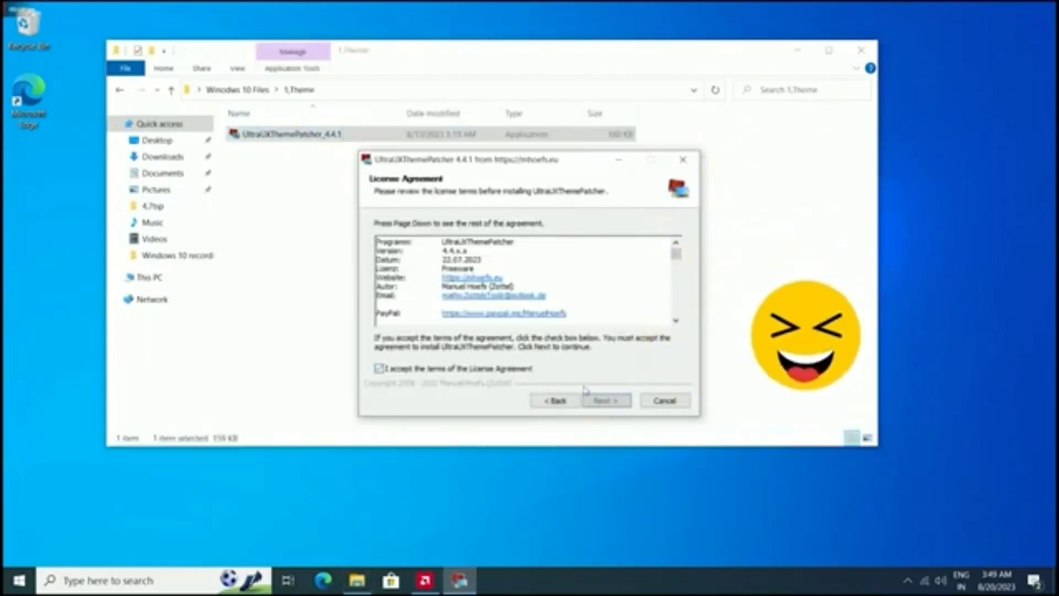
pyautogui.click(606, 401)
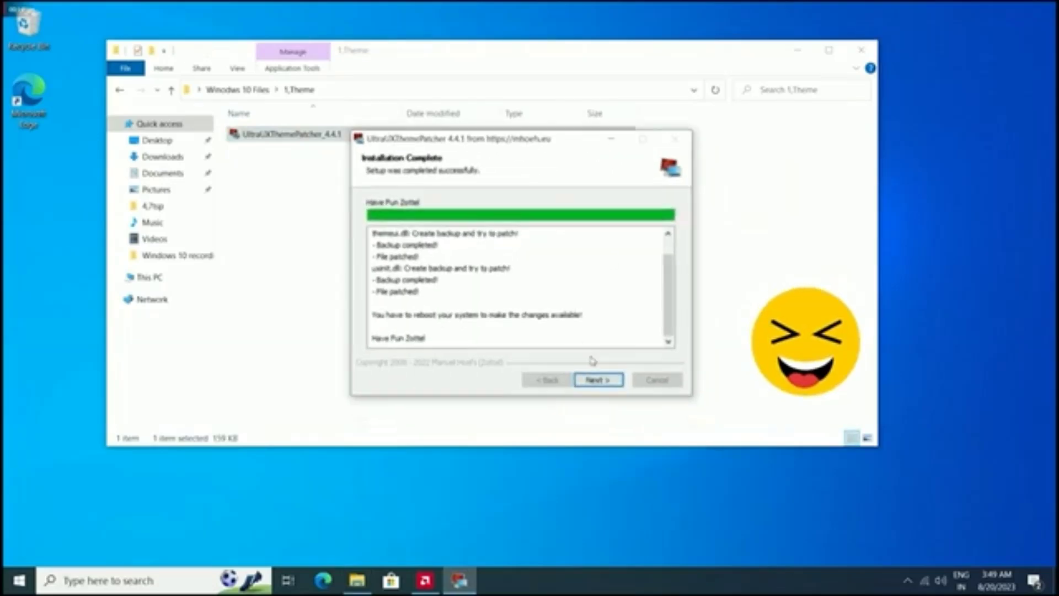
pyautogui.click(594, 378)
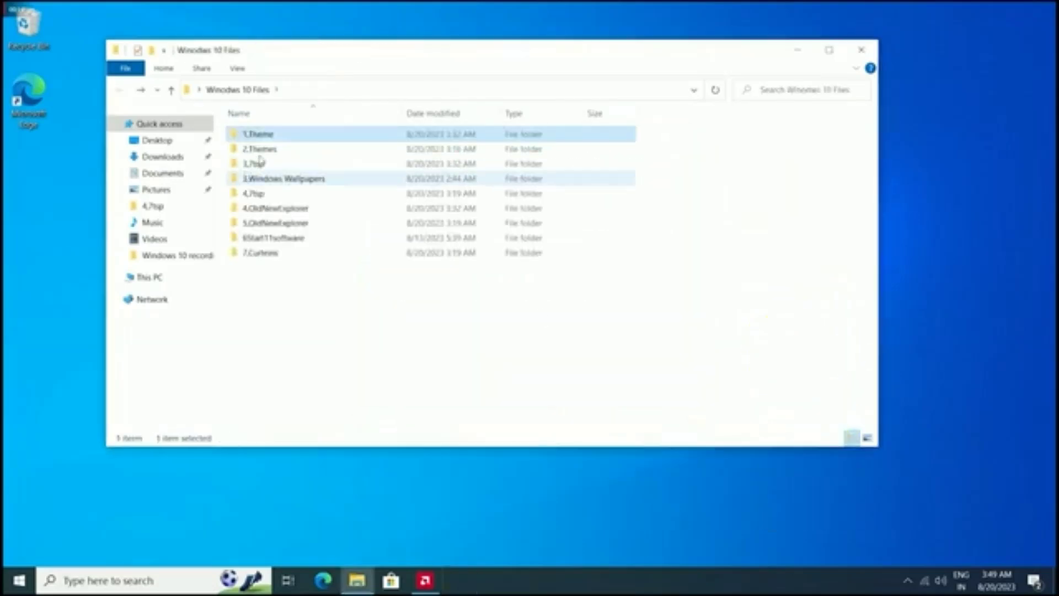
# Copy the 11 folder and all the Windows 11 theme files from the 2,Themes folder.
pyautogui.doubleClick(261, 149)
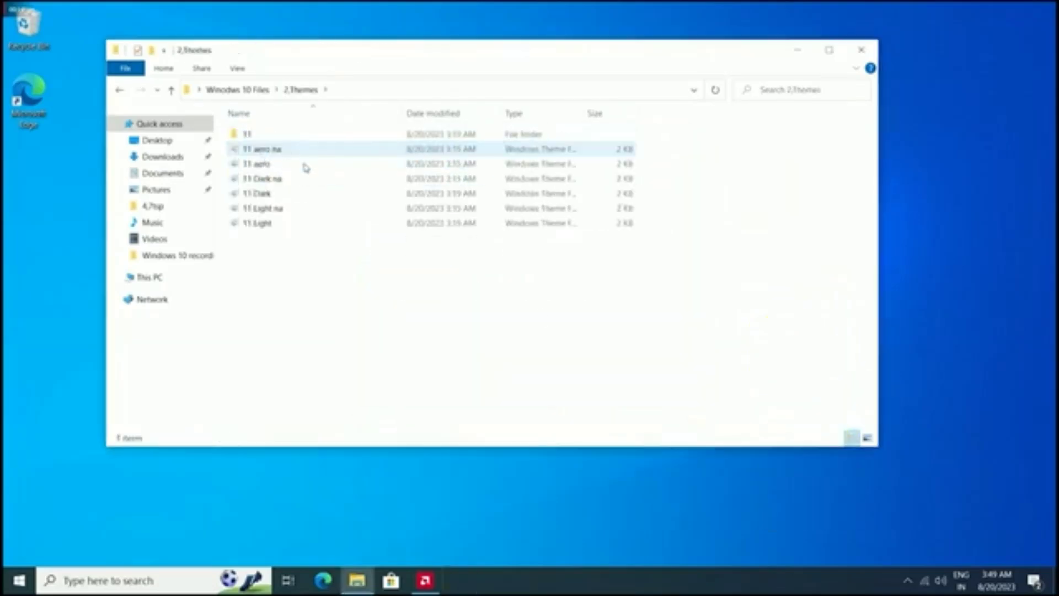
pyautogui.moveTo(286, 277); pyautogui.dragTo(282, 132)
pyautogui.rightClick(302, 181)
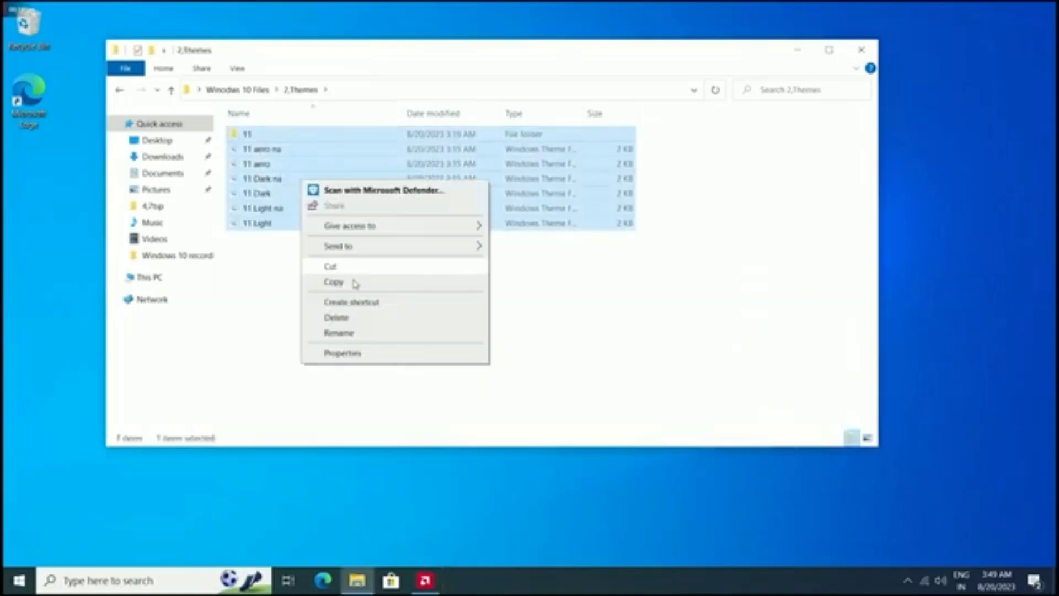
pyautogui.click(355, 282)
# Paste the copied theme files into C:\Windows\Resources\Themes, granting administrator permission.
pyautogui.click(190, 274)
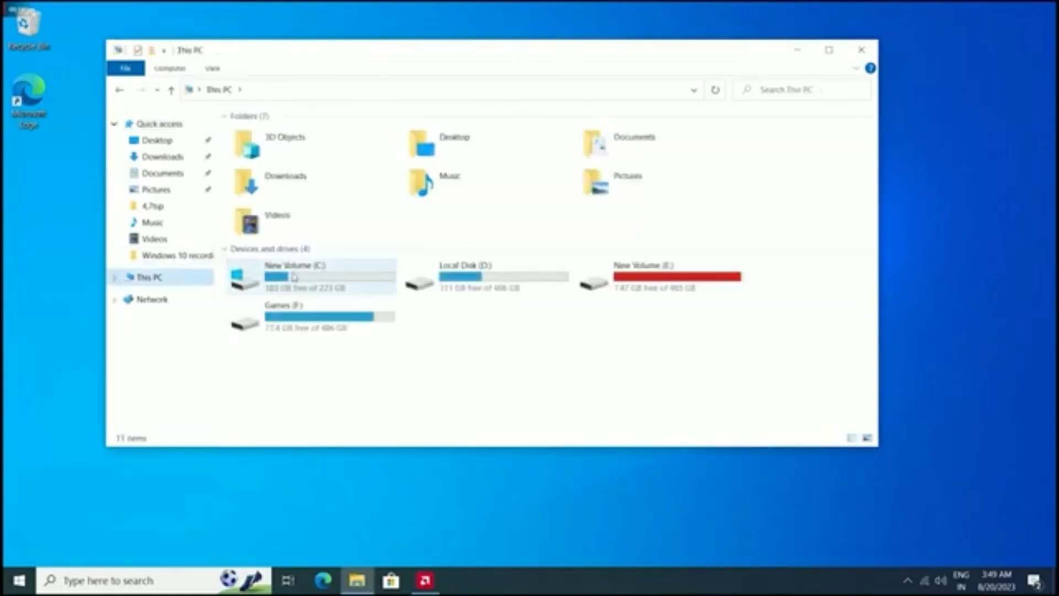
pyautogui.doubleClick(327, 279)
pyautogui.doubleClick(279, 222)
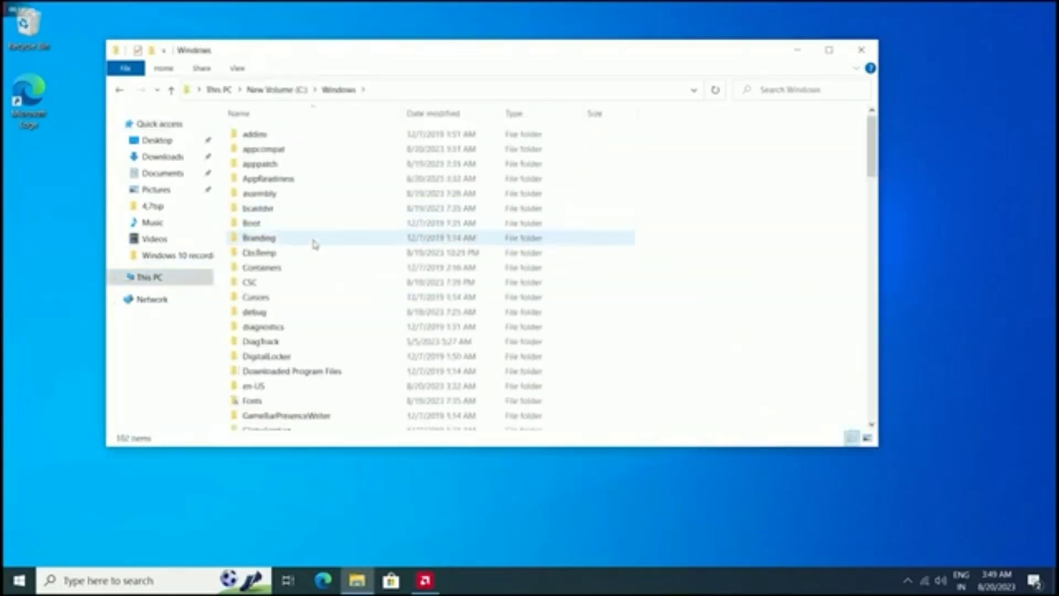
pyautogui.press('r')
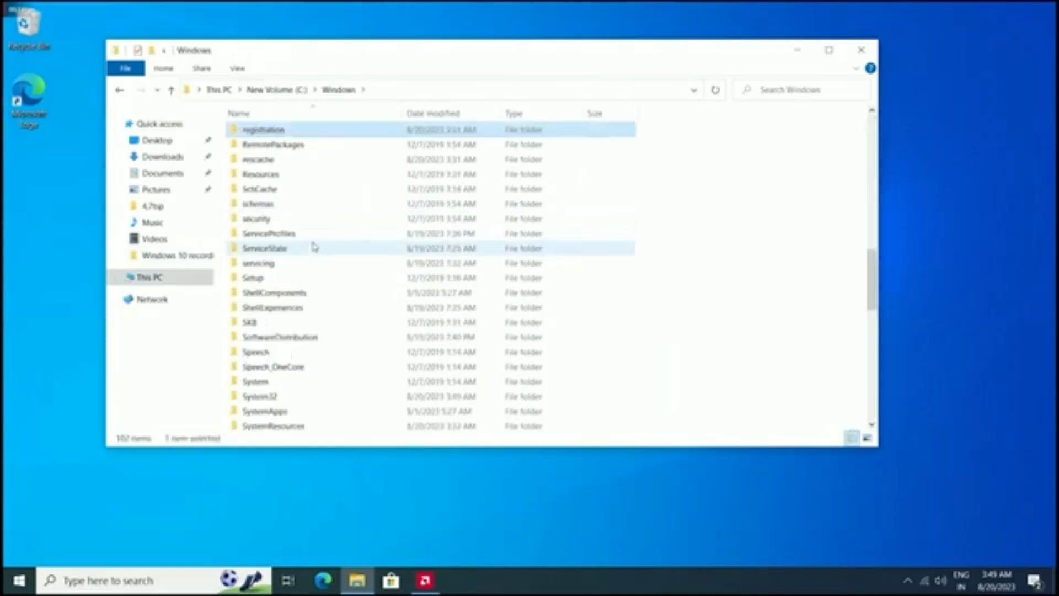
pyautogui.doubleClick(278, 176)
pyautogui.doubleClick(279, 158)
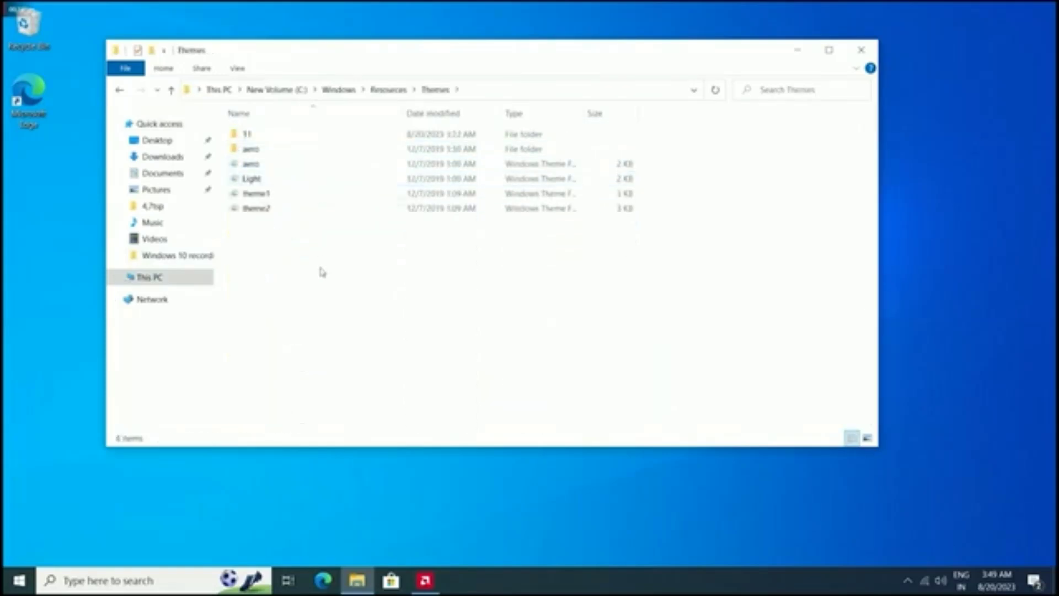
pyautogui.rightClick(338, 265)
pyautogui.click(356, 386)
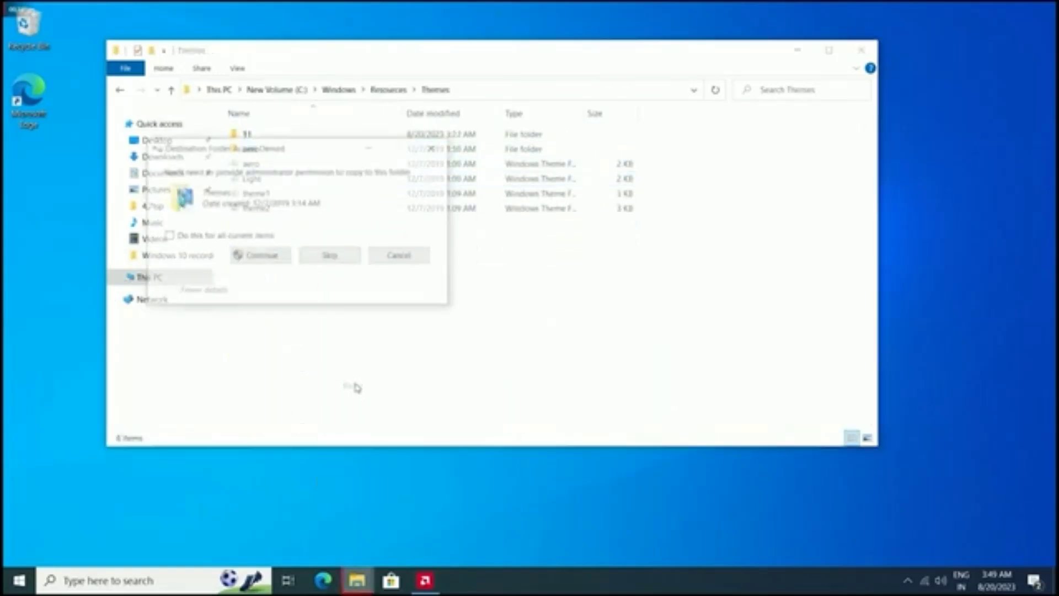
pyautogui.click(253, 256)
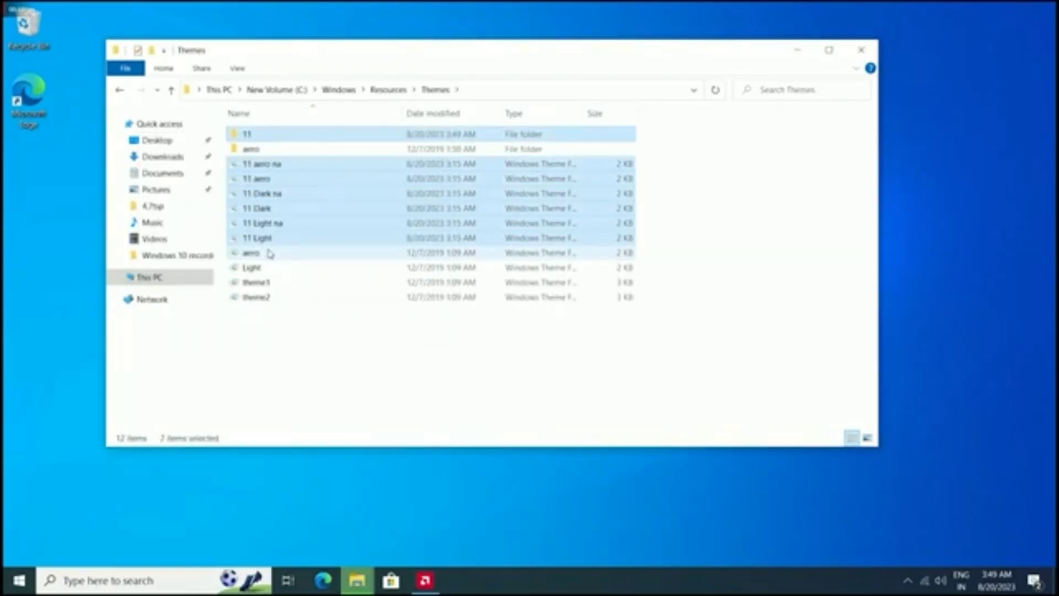
# Apply the 11 Light theme in the Windows personalization settings.
pyautogui.click(797, 50)
pyautogui.click(19, 580)
pyautogui.click(29, 519)
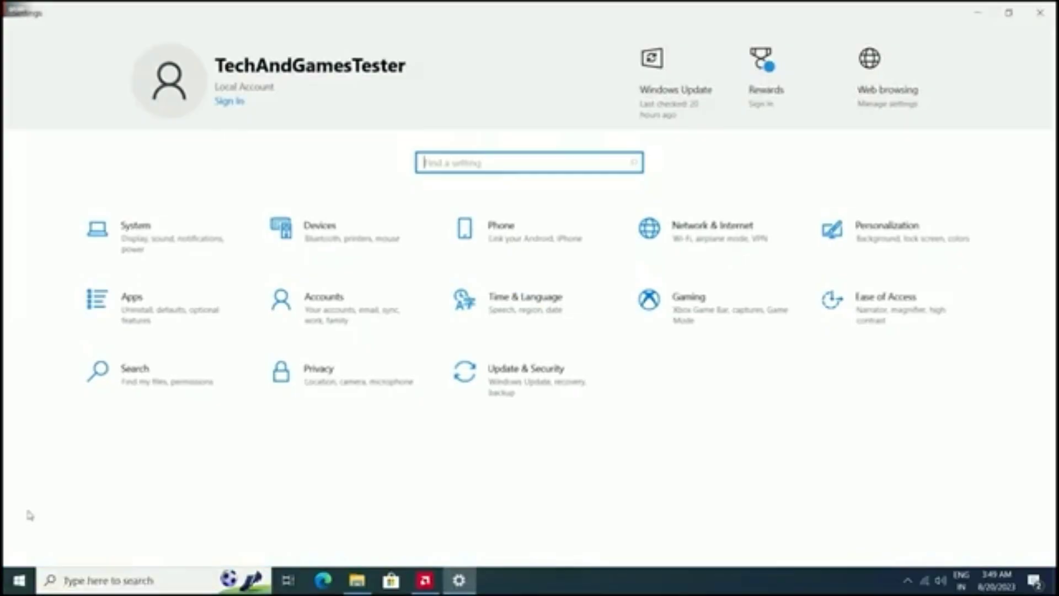
pyautogui.click(963, 244)
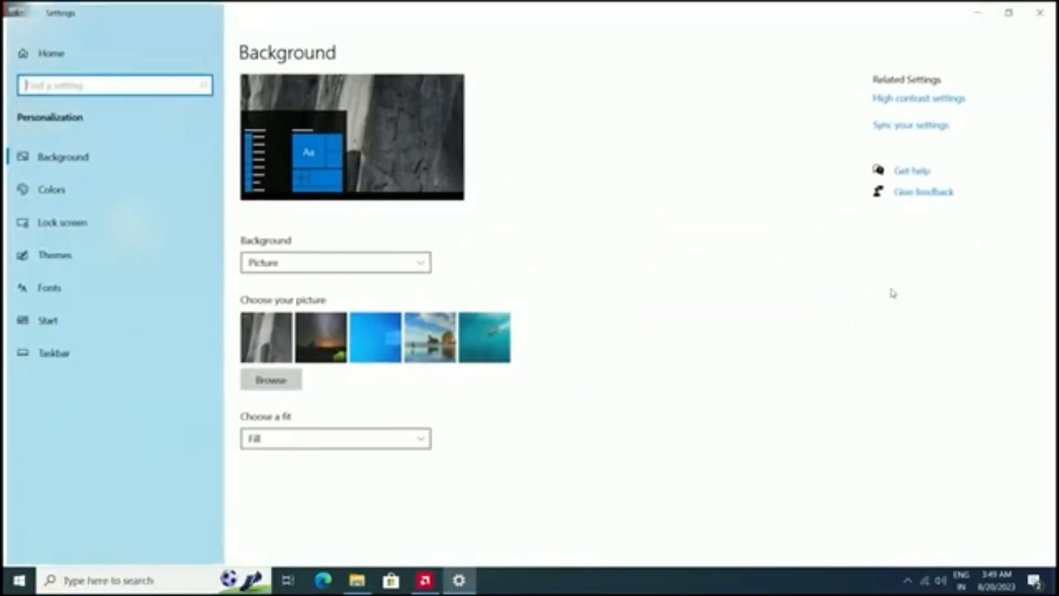
pyautogui.click(104, 260)
pyautogui.scroll(-3, 448, 312)
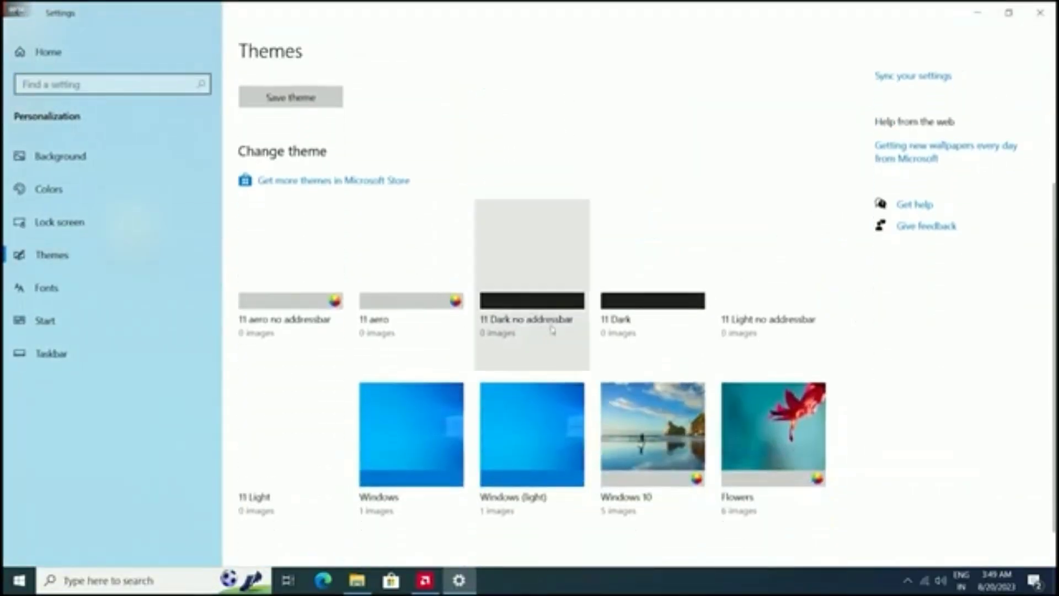
pyautogui.scroll(-1, 684, 297)
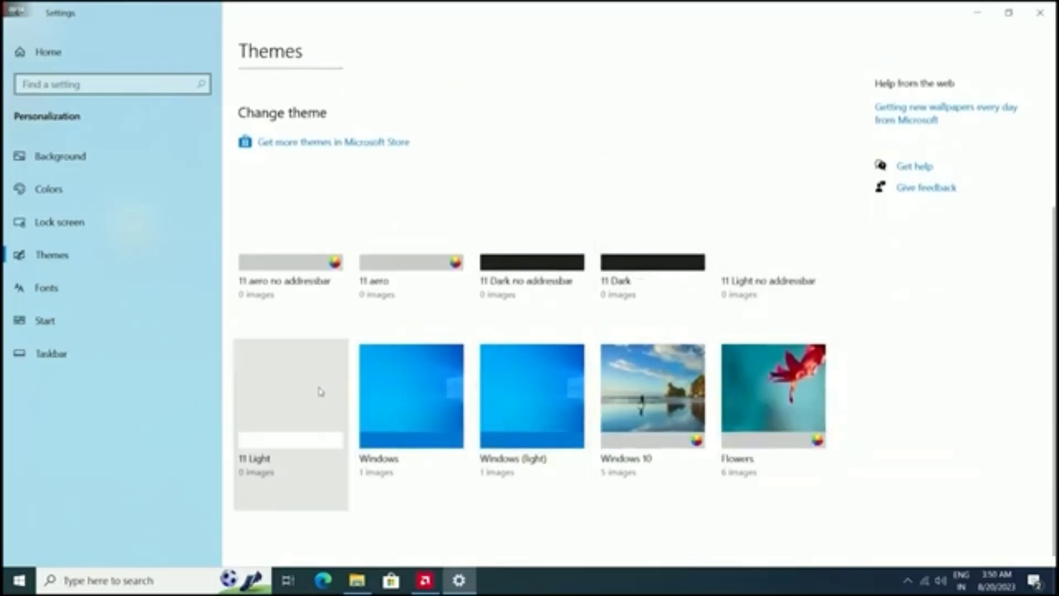
pyautogui.click(321, 391)
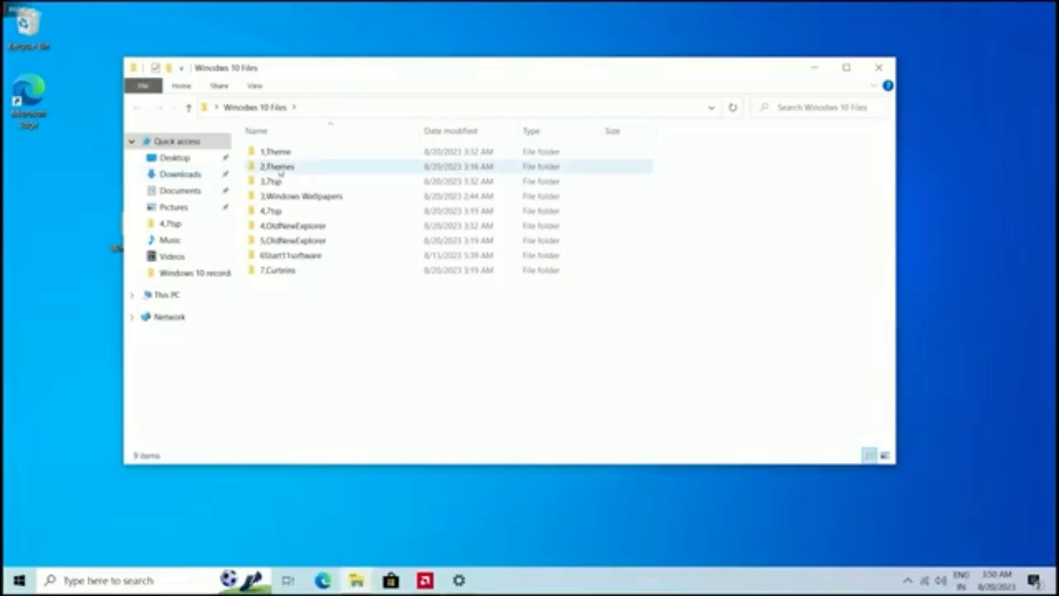
# Open Windows 11 Wallpaper 1 from the 3,Windows Wallpapers folder in Photos and set it as the desktop background.
pyautogui.doubleClick(294, 182)
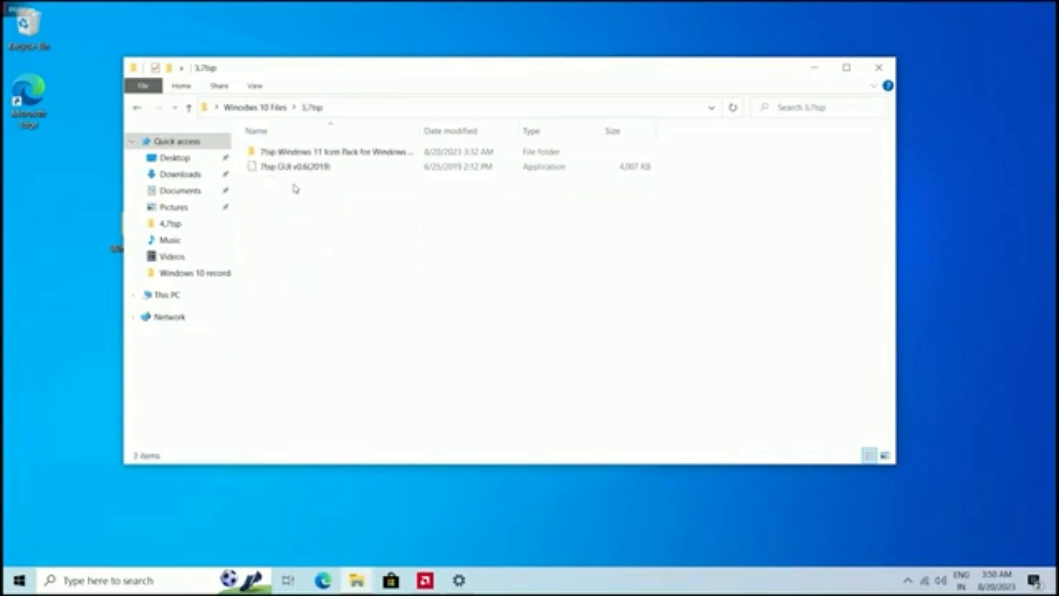
pyautogui.hotkey('alt', 'Left')
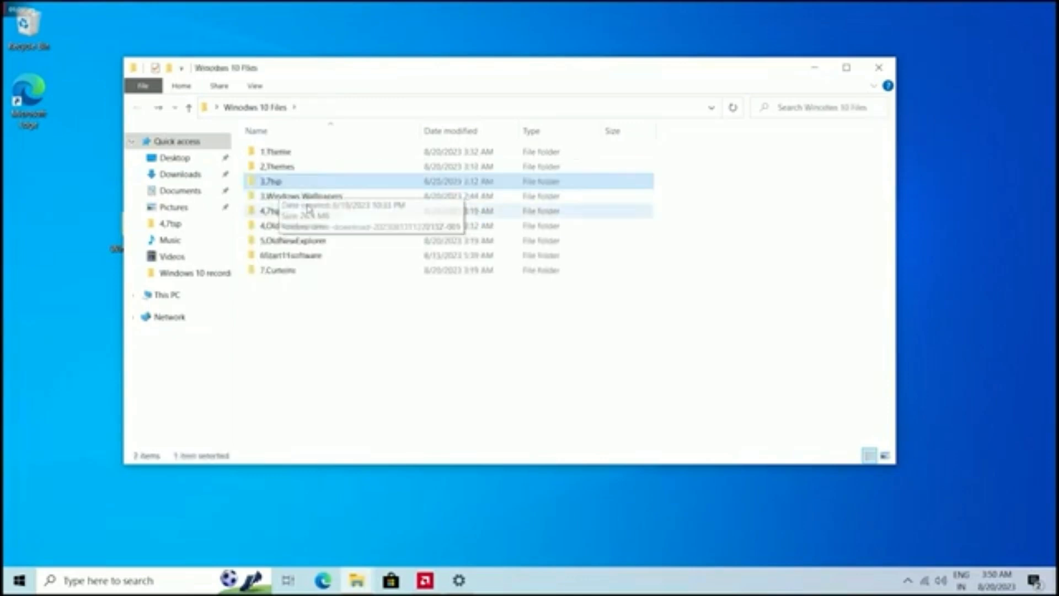
pyautogui.doubleClick(311, 203)
pyautogui.doubleClick(313, 153)
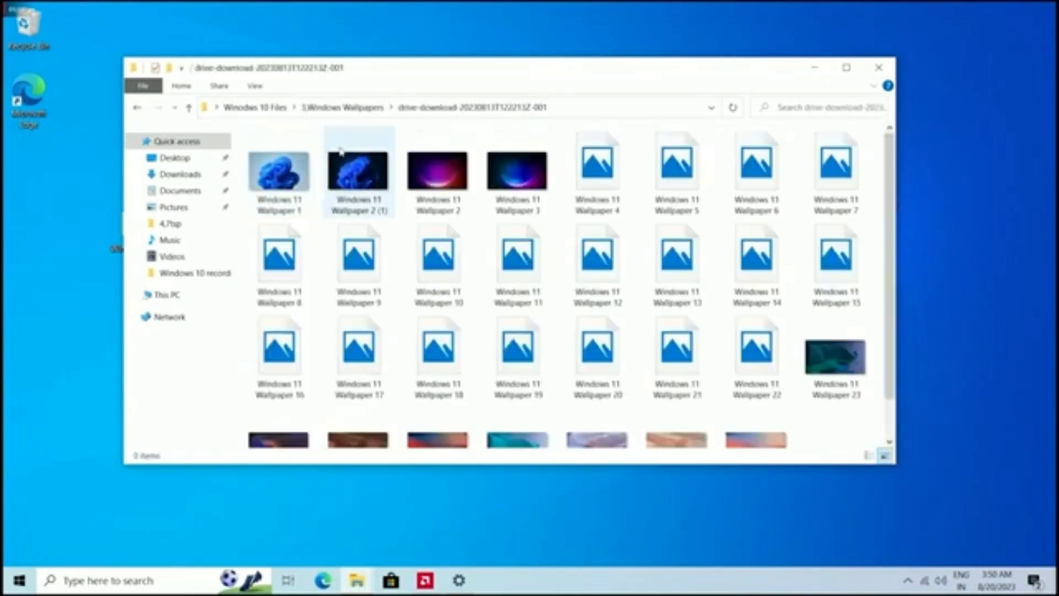
pyautogui.doubleClick(295, 183)
pyautogui.click(715, 89)
pyautogui.moveTo(665, 234)
pyautogui.click(758, 254)
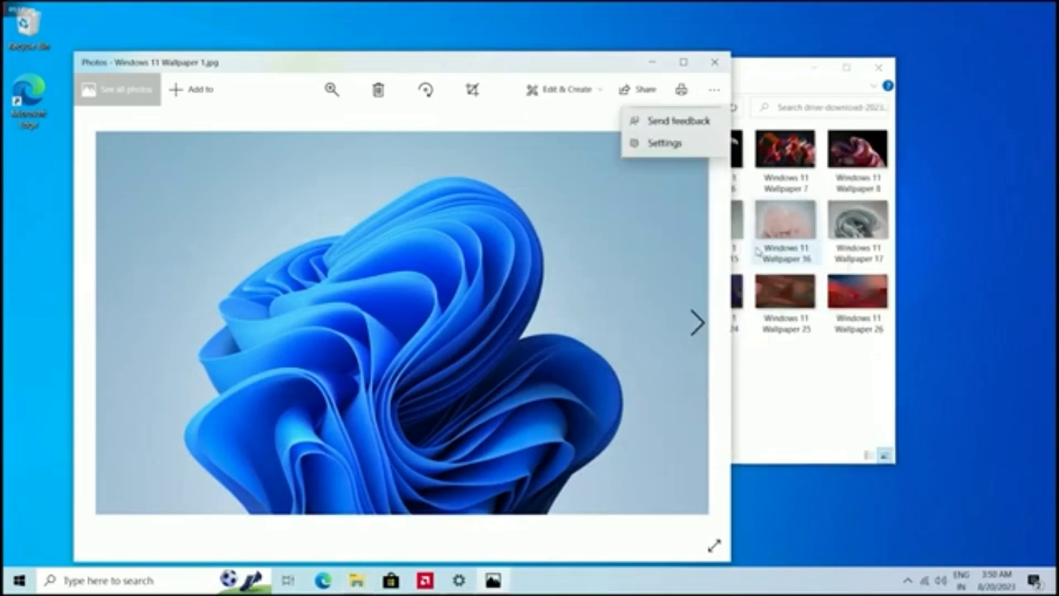
pyautogui.click(657, 67)
pyautogui.moveTo(243, 425); pyautogui.dragTo(892, 126)
pyautogui.click(582, 378)
pyautogui.doubleClick(432, 281)
# Browse through the remaining Windows 11 wallpapers in the photo viewer, then close it.
pyautogui.click(698, 322)
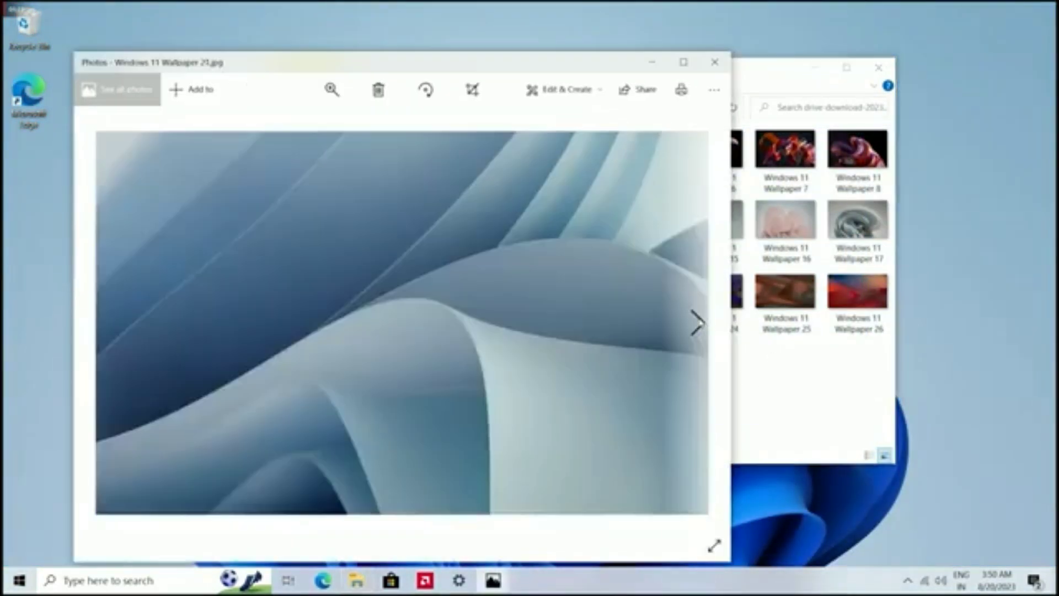
pyautogui.click(698, 322)
pyautogui.click(698, 323)
pyautogui.click(698, 322)
pyautogui.click(700, 321)
pyautogui.click(700, 321)
pyautogui.click(699, 321)
pyautogui.click(699, 321)
pyautogui.click(699, 321)
pyautogui.click(715, 89)
pyautogui.click(717, 61)
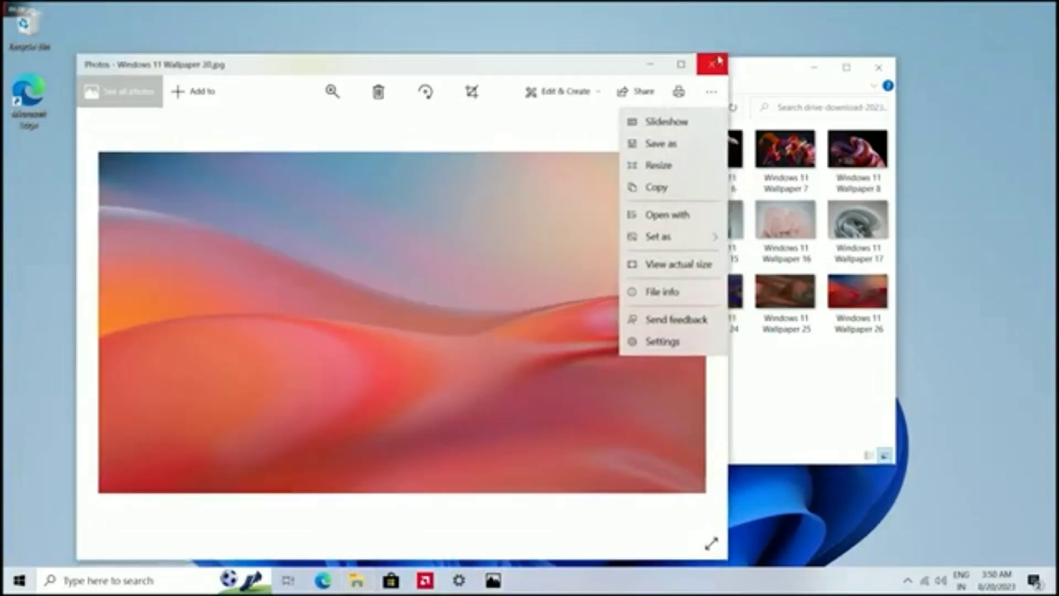
# Run 7tsp GUI v0.6(2019) from the 3,7tsp folder and allow it to make changes to the device.
pyautogui.click(138, 108)
pyautogui.press('BackSpace')
pyautogui.doubleClick(280, 181)
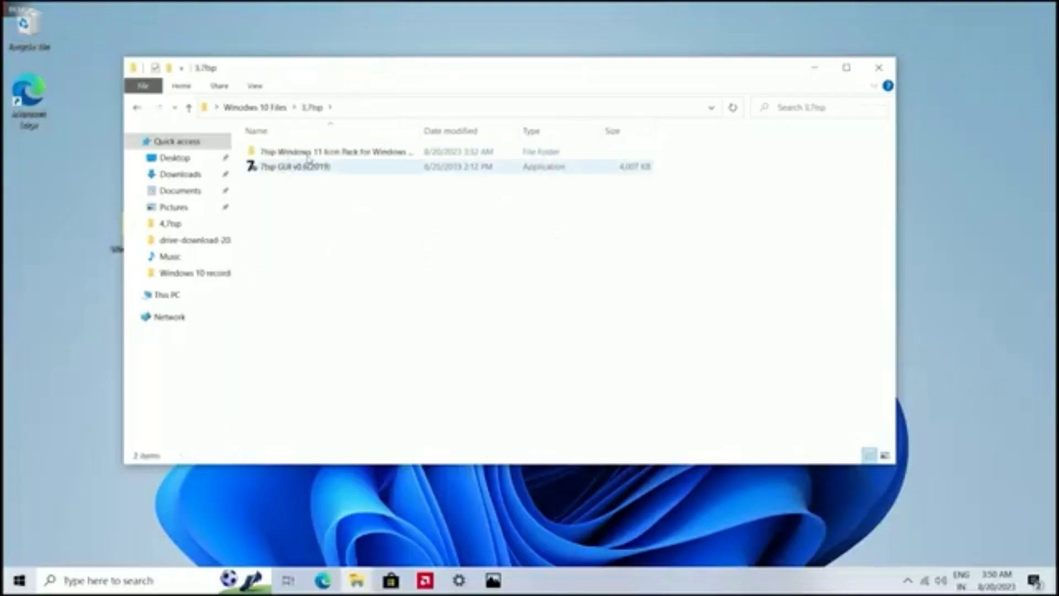
pyautogui.doubleClick(300, 174)
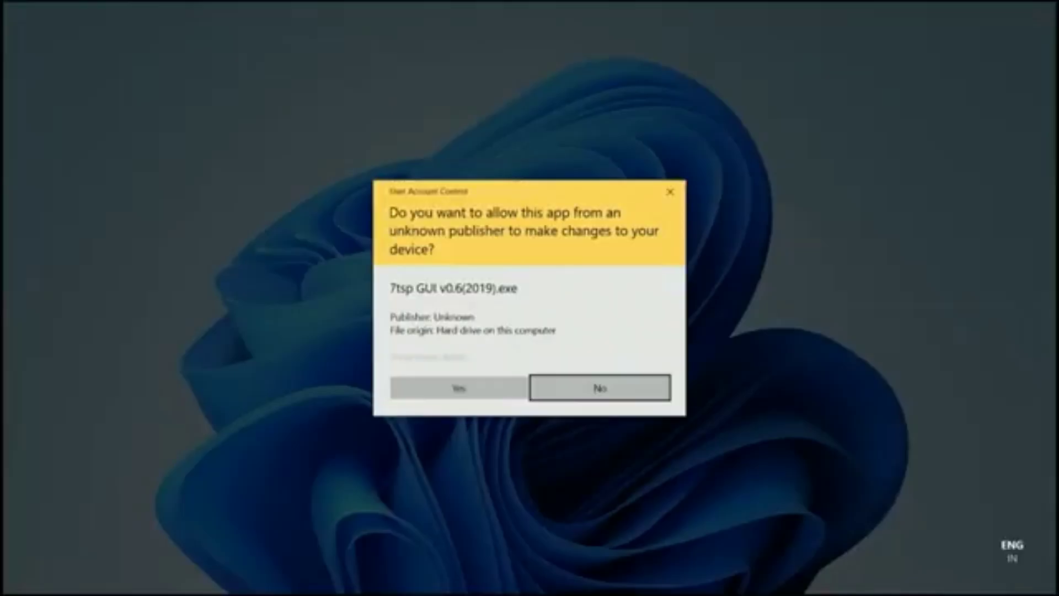
pyautogui.click(466, 393)
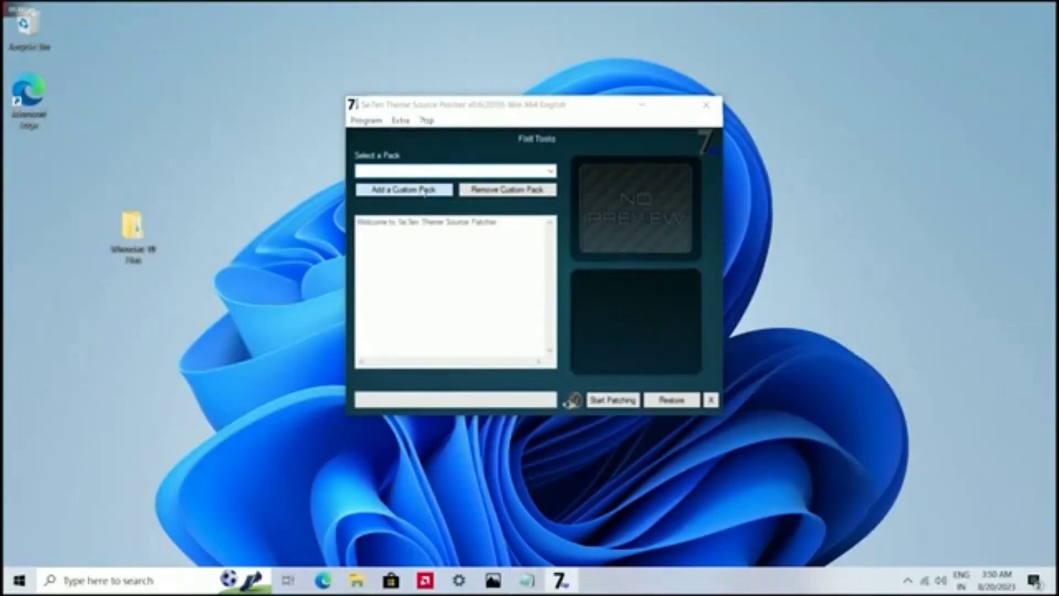
# Add the custom pack 7TSP Windows 10 New (default).7z from the 4,7tsp folder and patch the system with it.
pyautogui.click(422, 191)
pyautogui.doubleClick(494, 231)
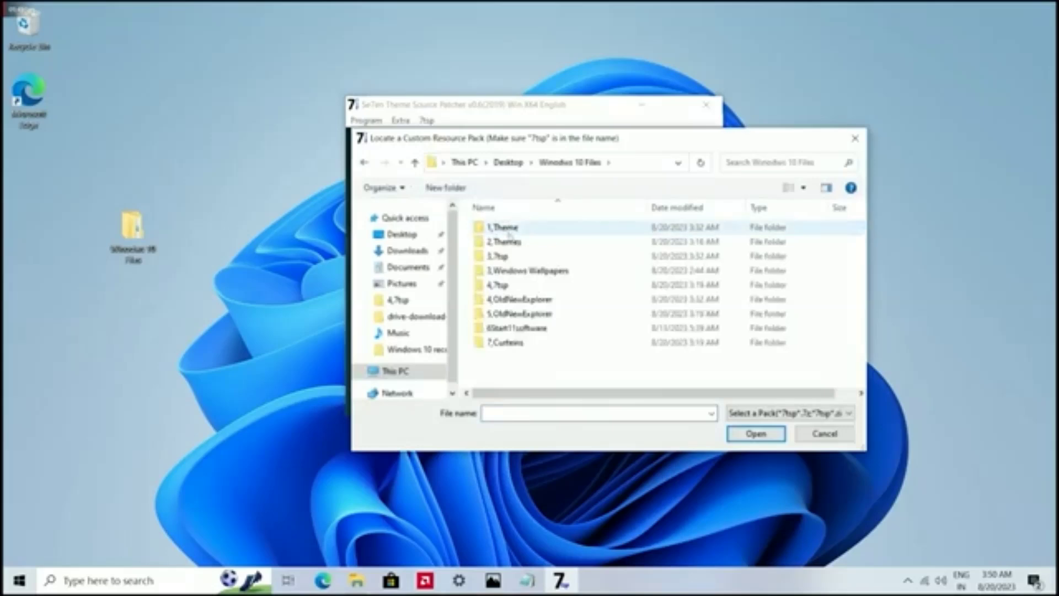
pyautogui.doubleClick(506, 285)
pyautogui.click(548, 230)
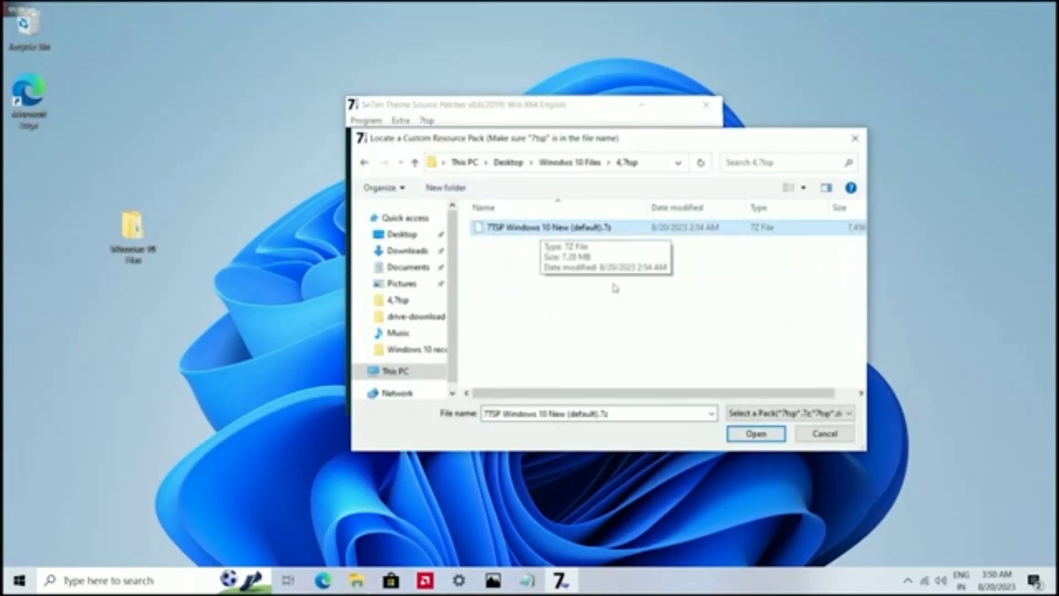
pyautogui.click(756, 434)
pyautogui.click(613, 401)
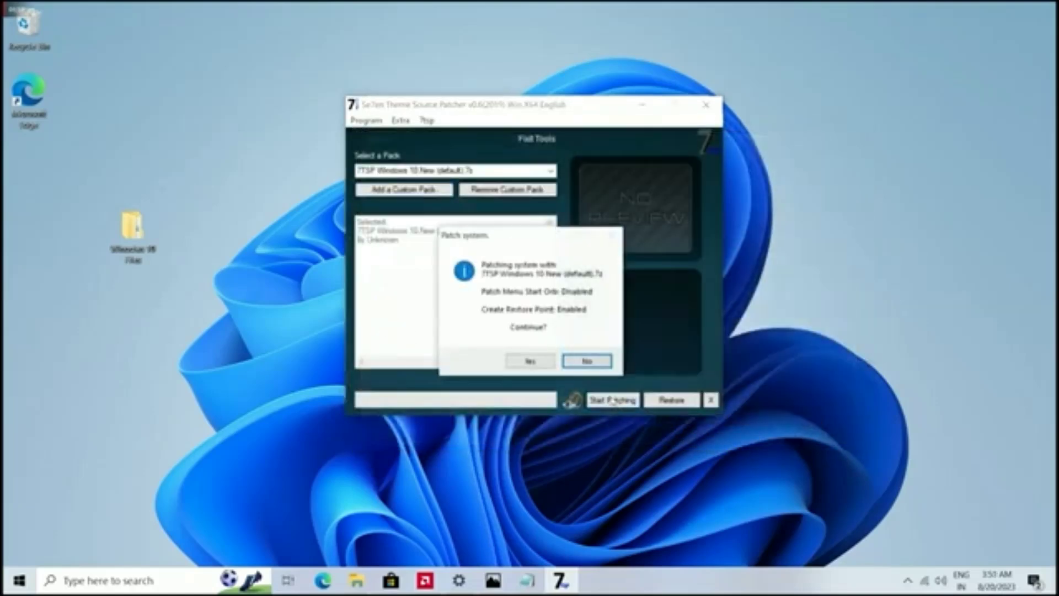
pyautogui.click(530, 361)
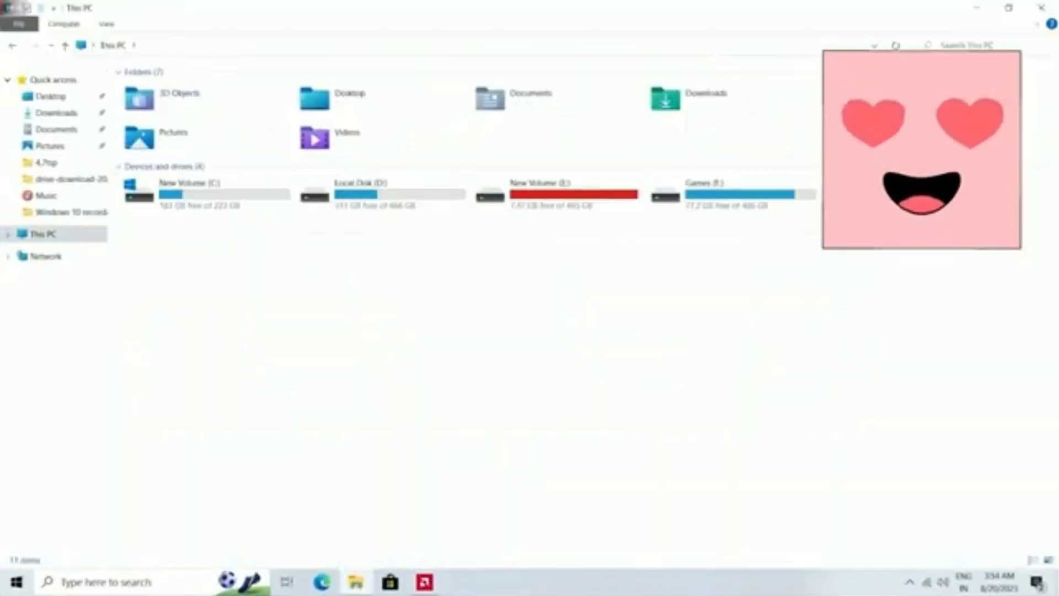
# Run OldNewExplorerCfg from the 4,OldNewExplorer folder inside the desktop folder Winodws 10 Files.
pyautogui.moveTo(772, 132); pyautogui.dragTo(239, 82)
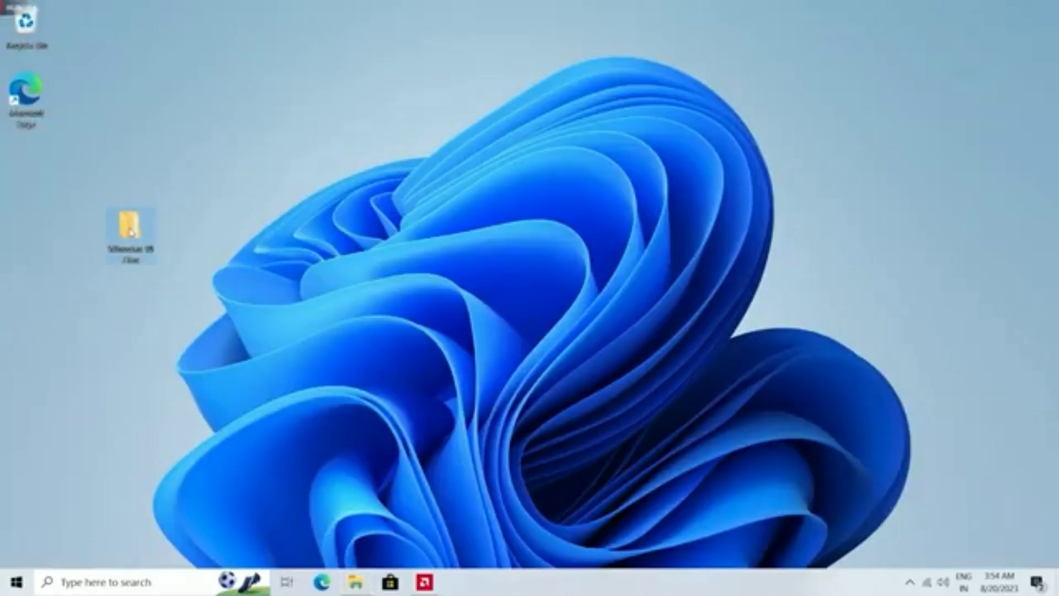
pyautogui.doubleClick(131, 230)
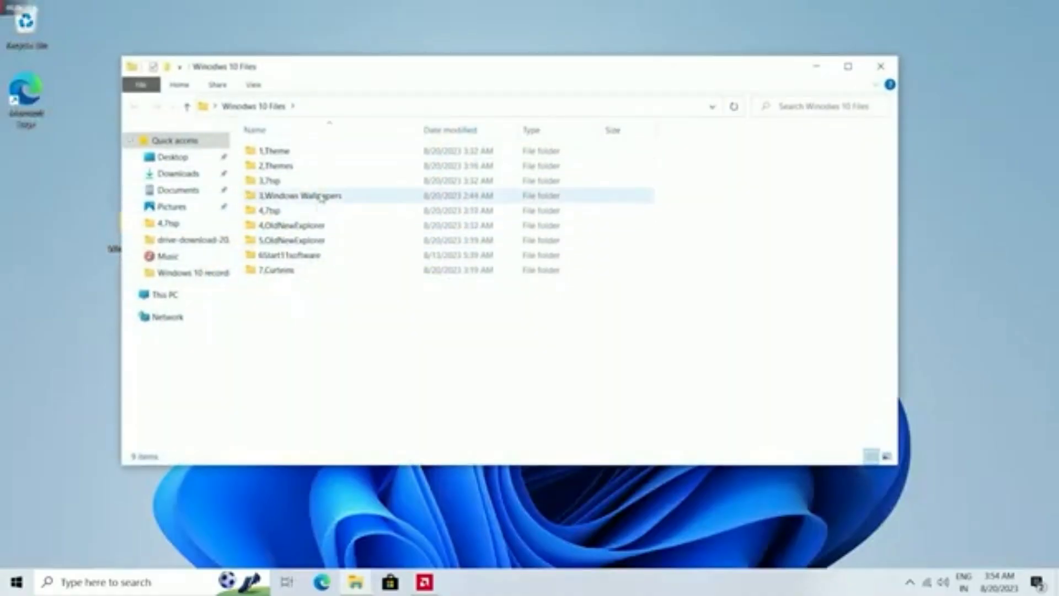
pyautogui.doubleClick(308, 227)
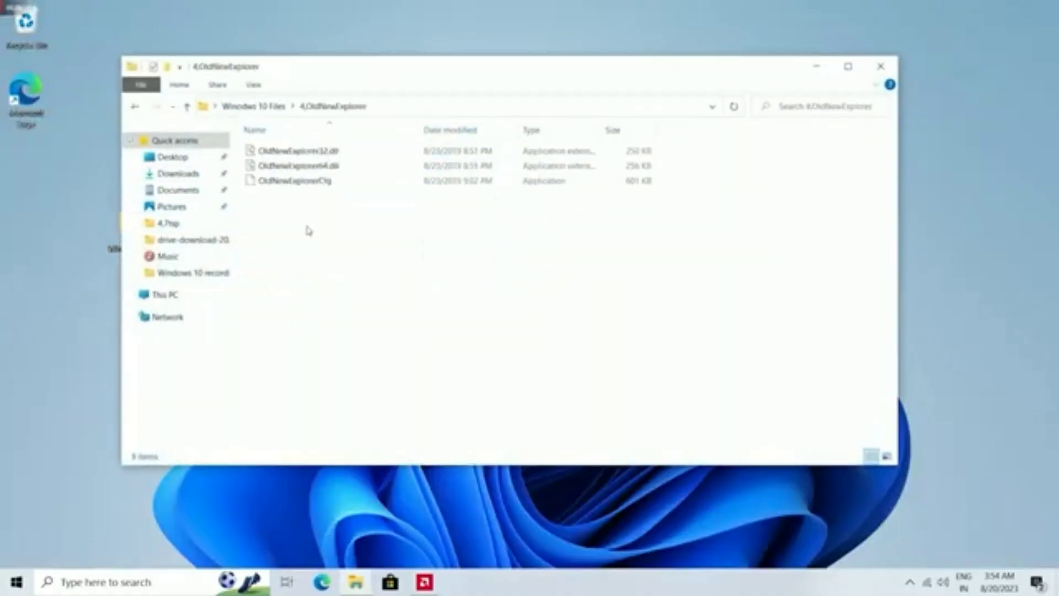
pyautogui.doubleClick(323, 186)
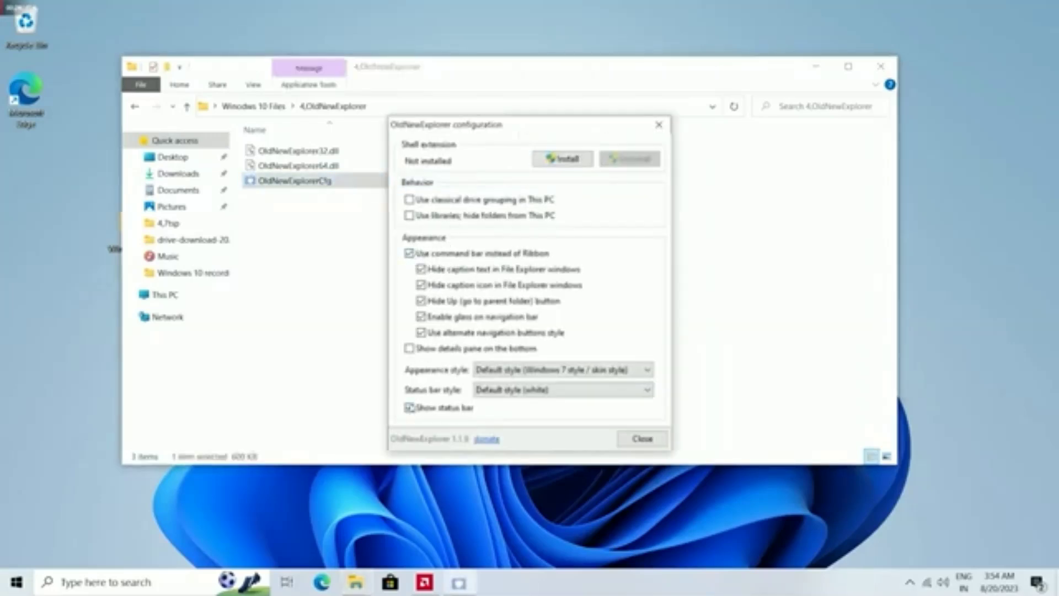
# Toggle the alternate navigation buttons style, install the OldNewExplorer shell extension and close its configuration.
pyautogui.click(425, 334)
pyautogui.click(563, 159)
pyautogui.click(459, 378)
pyautogui.click(459, 379)
pyautogui.click(639, 440)
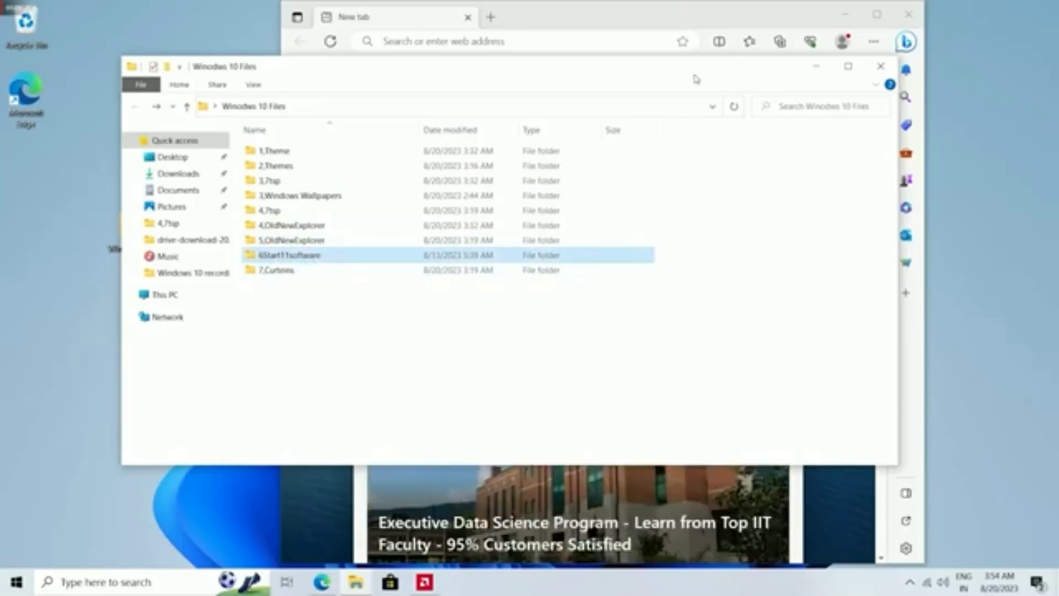
# Minimize the files folder and search the web in Edge for "start 11 software download".
pyautogui.click(816, 66)
pyautogui.click(450, 42)
pyautogui.write('start')
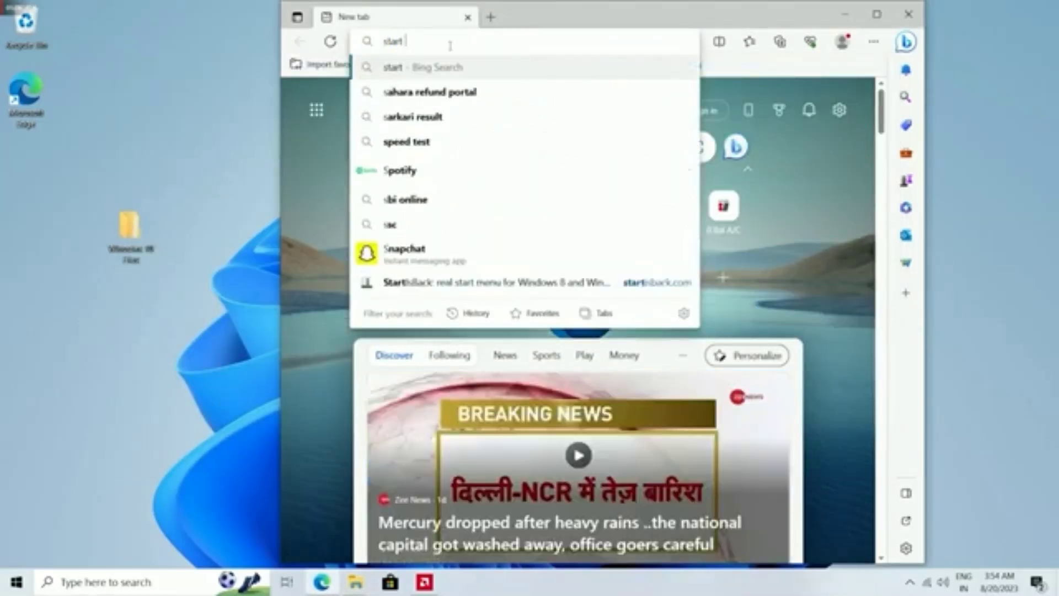
pyautogui.write(' 11 software downl')
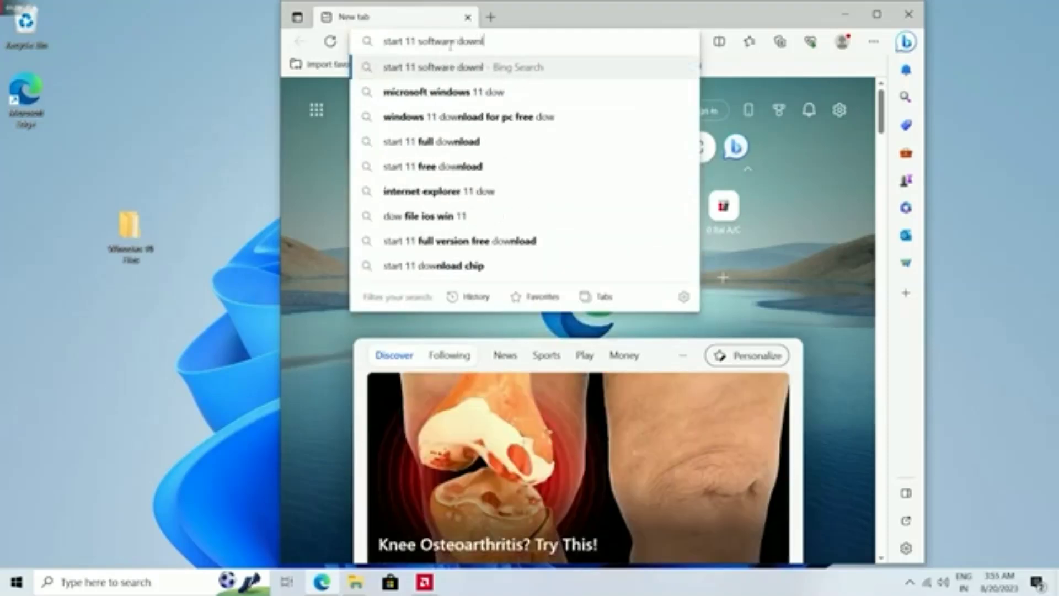
pyautogui.write('oad')
pyautogui.press('Return')
# Open the Stardock Start11 product page from the search results and download the free trial.
pyautogui.doubleClick(474, 5)
pyautogui.scroll(2, 313, 188)
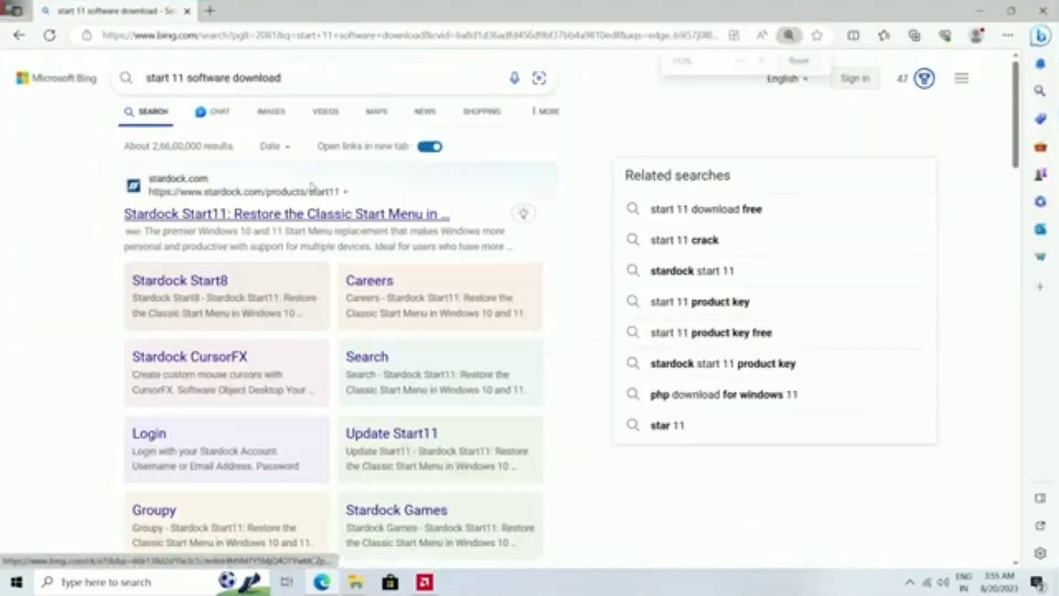
pyautogui.scroll(1, 312, 187)
pyautogui.click(431, 254)
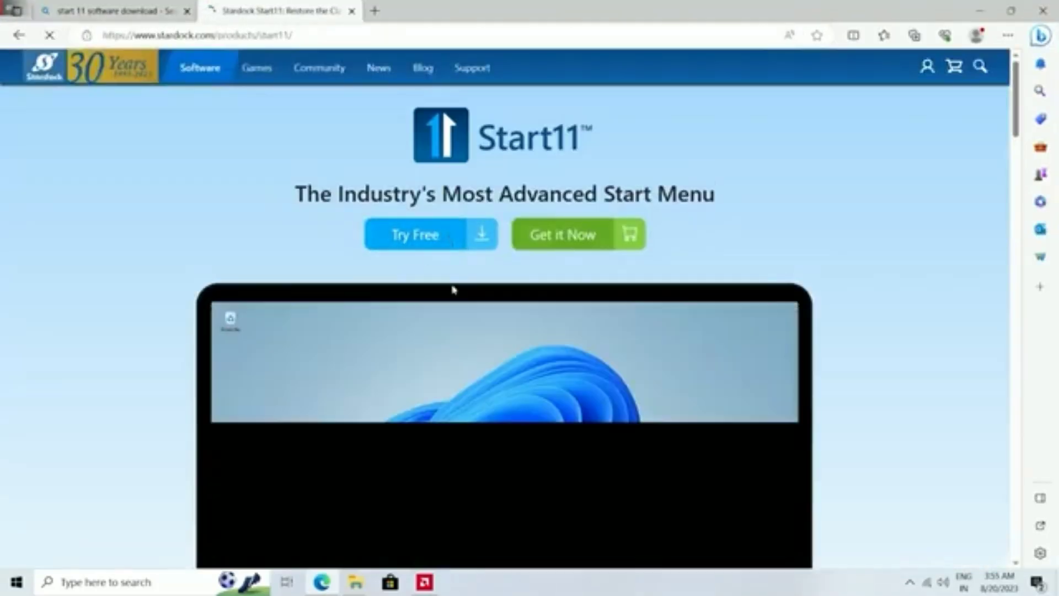
pyautogui.click(478, 234)
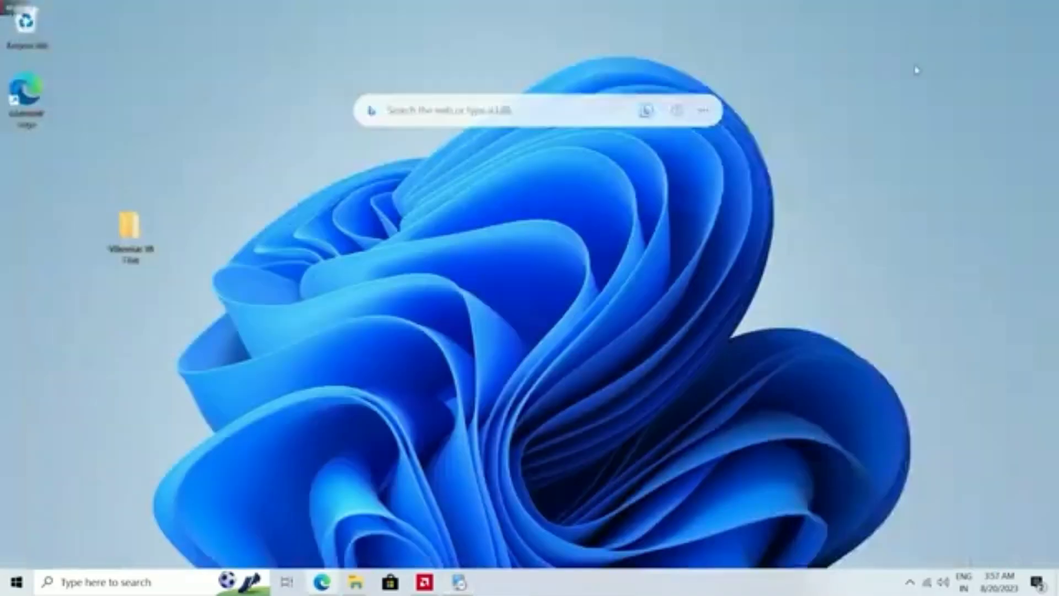
# Go through the Start11 setup to install the program.
pyautogui.click(433, 369)
pyautogui.click(582, 411)
pyautogui.click(590, 411)
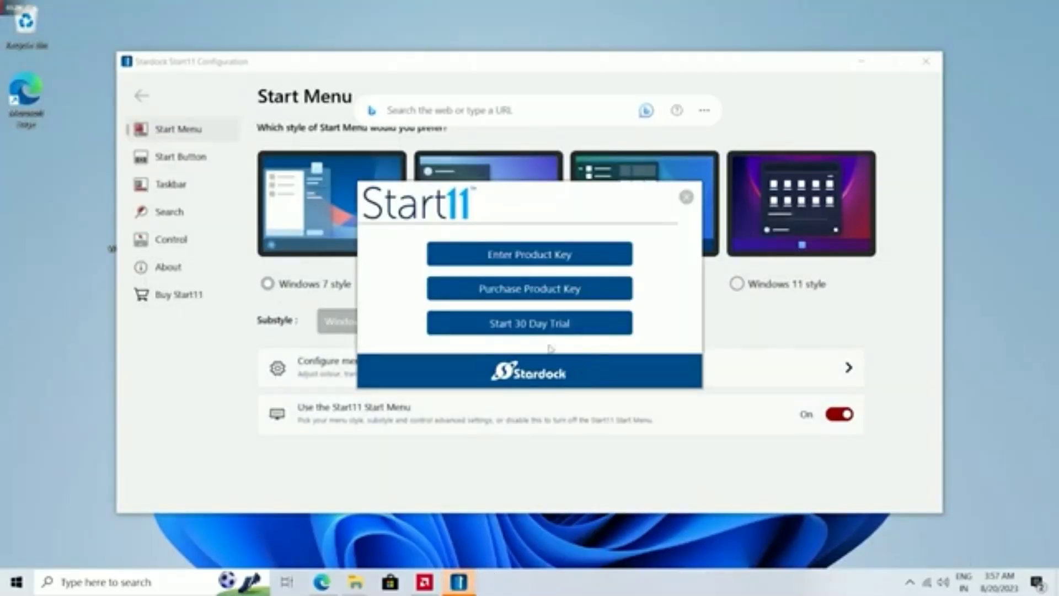
# Activate the Start11 30-day trial by submitting an email address and completing the email verification.
pyautogui.click(528, 327)
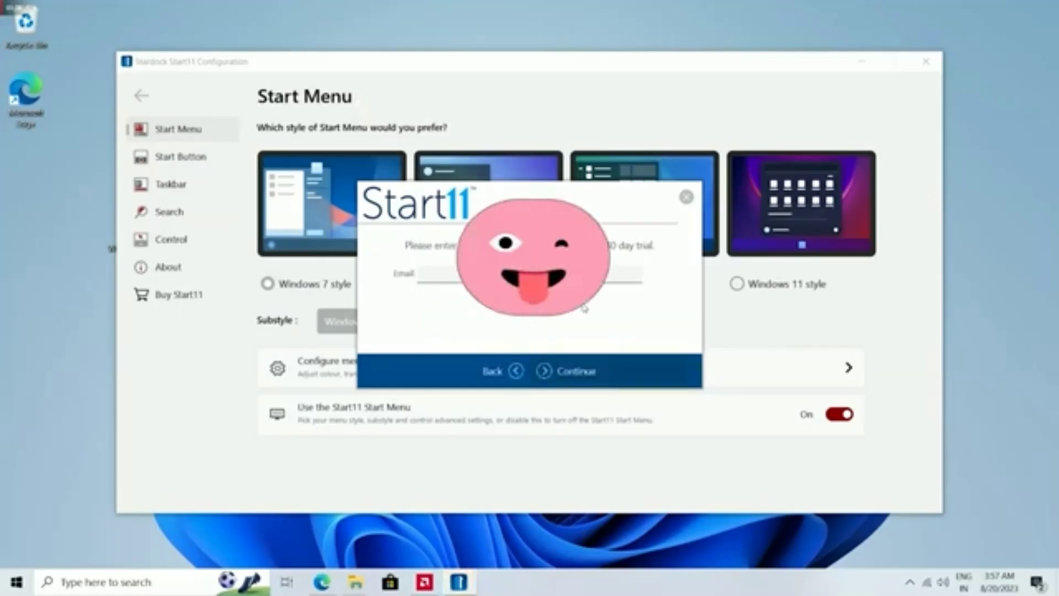
pyautogui.press('Return')
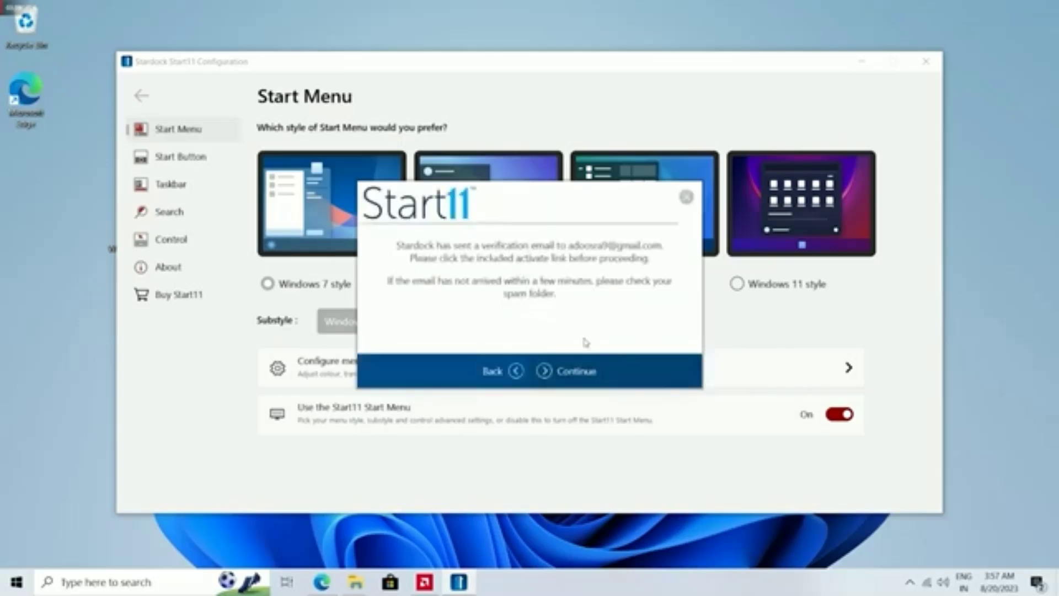
pyautogui.click(586, 374)
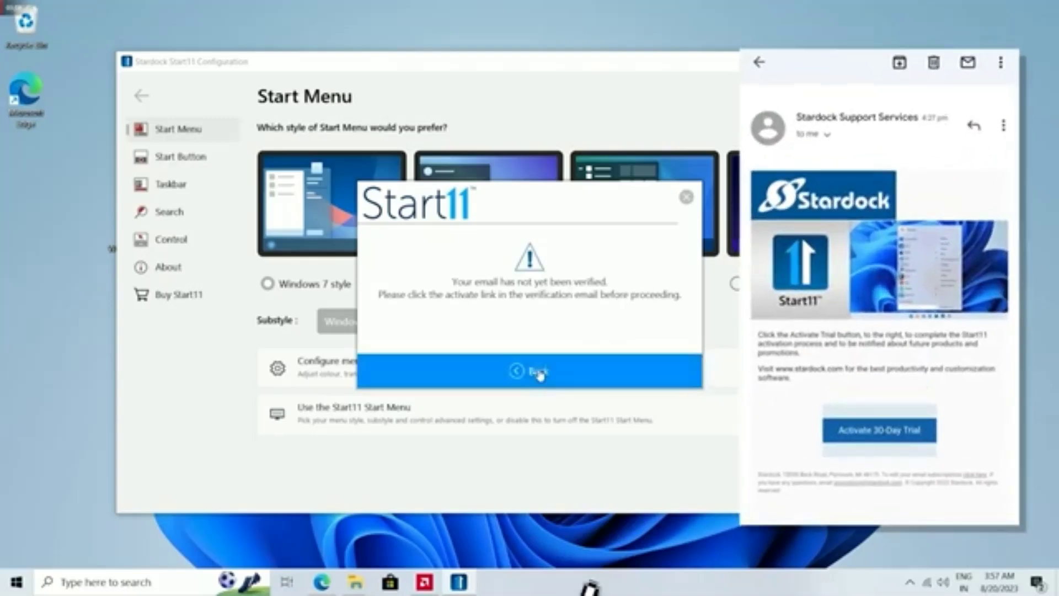
pyautogui.click(539, 370)
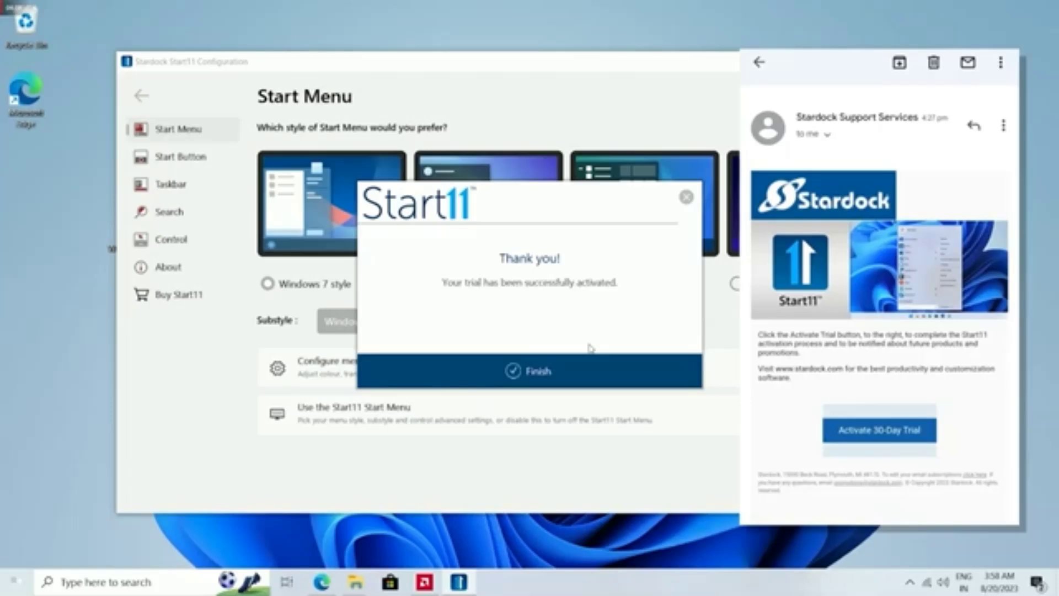
pyautogui.click(591, 373)
# Configure the taskbar as Center aligned and choose the Windows 11 style Start menu.
pyautogui.click(634, 292)
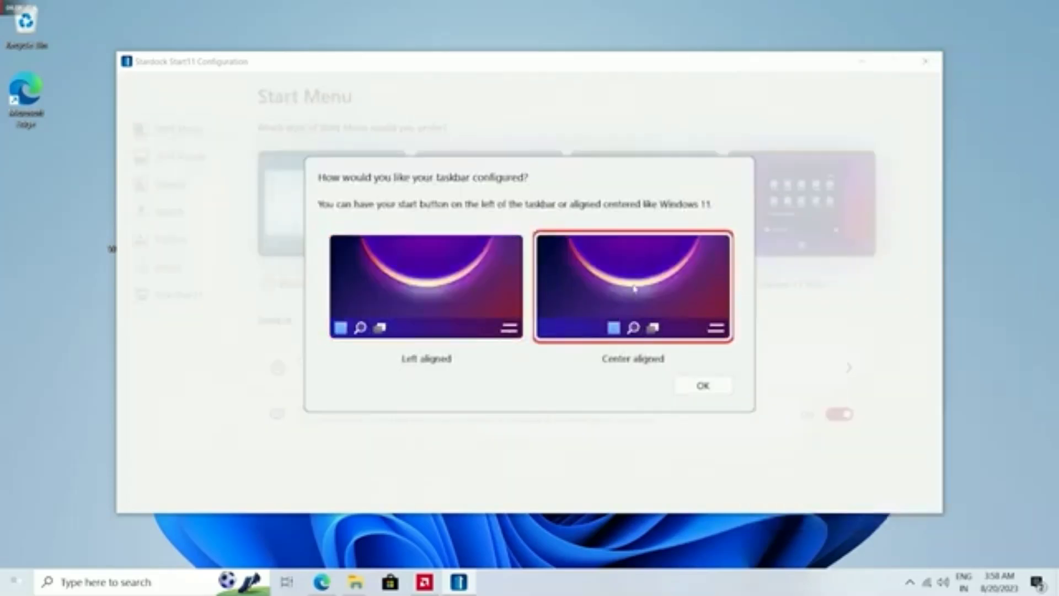
pyautogui.click(703, 386)
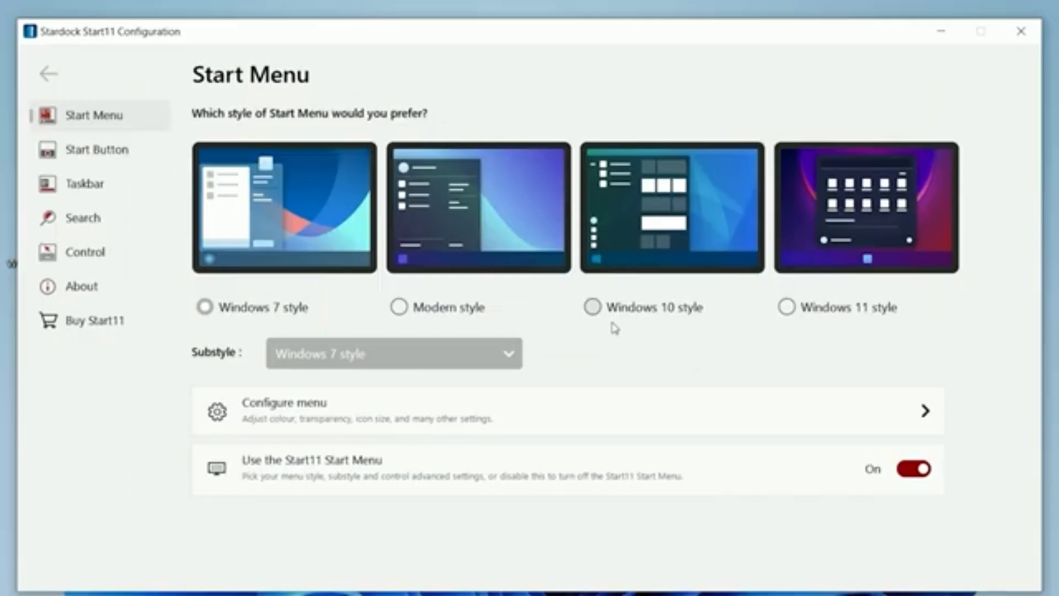
pyautogui.click(786, 308)
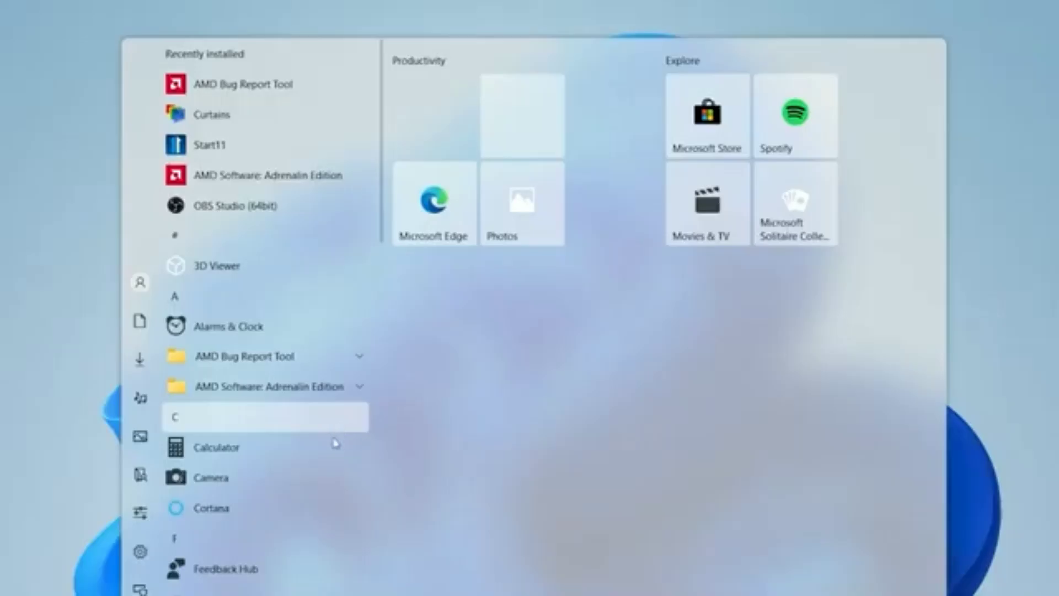
# Compare the Windows 10 and Modern style Start menus and settle on the Windows 11 style.
pyautogui.scroll(-15, 333, 443)
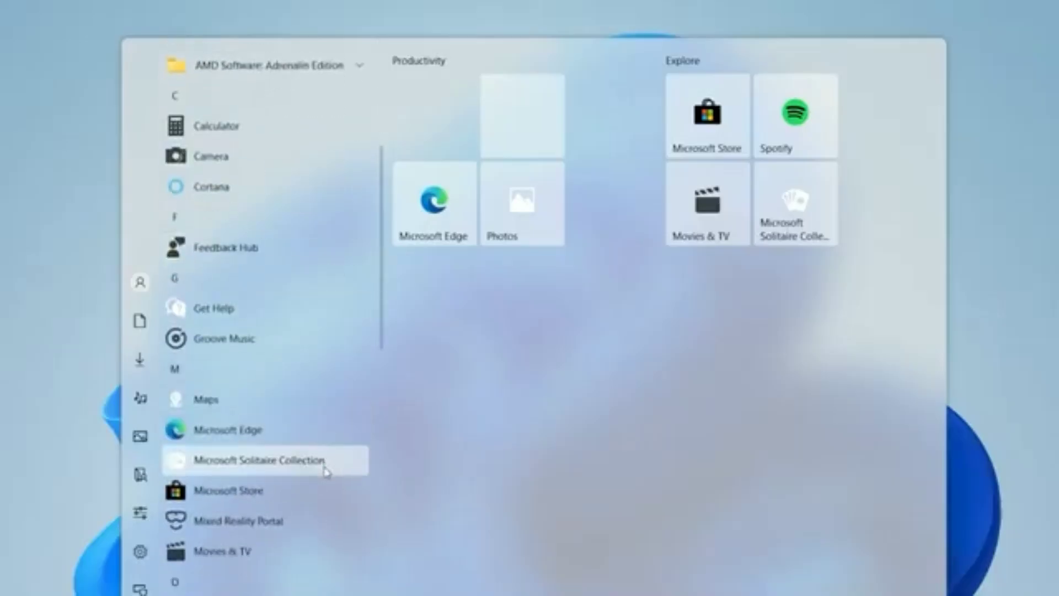
pyautogui.scroll(-3, 327, 485)
pyautogui.scroll(15, 317, 518)
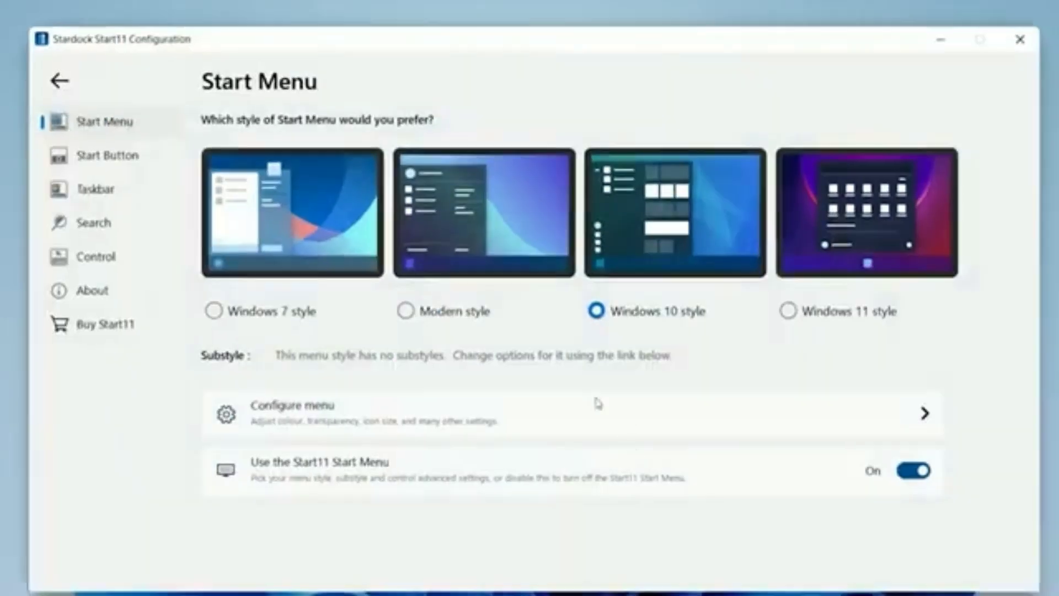
pyautogui.click(407, 313)
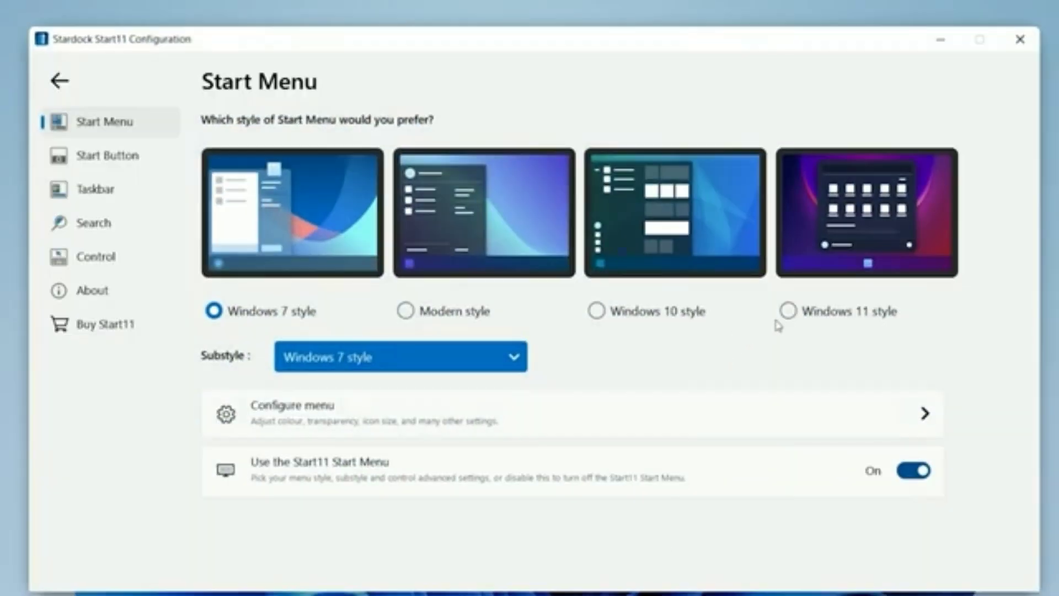
pyautogui.click(787, 313)
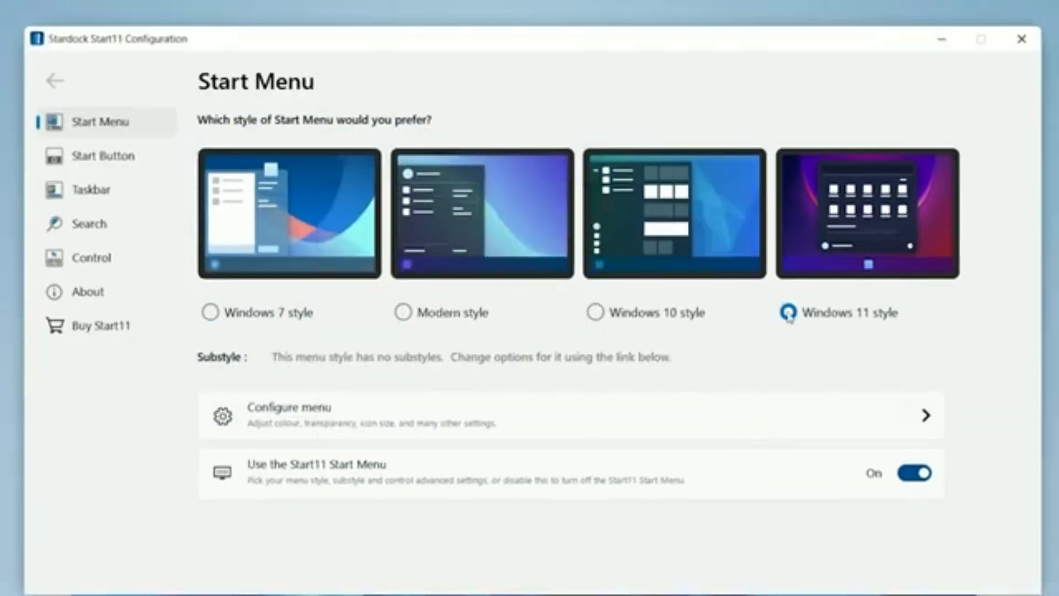
# Open the visual appearance settings in the Start menu configuration and view the menu transparency setting.
pyautogui.click(717, 436)
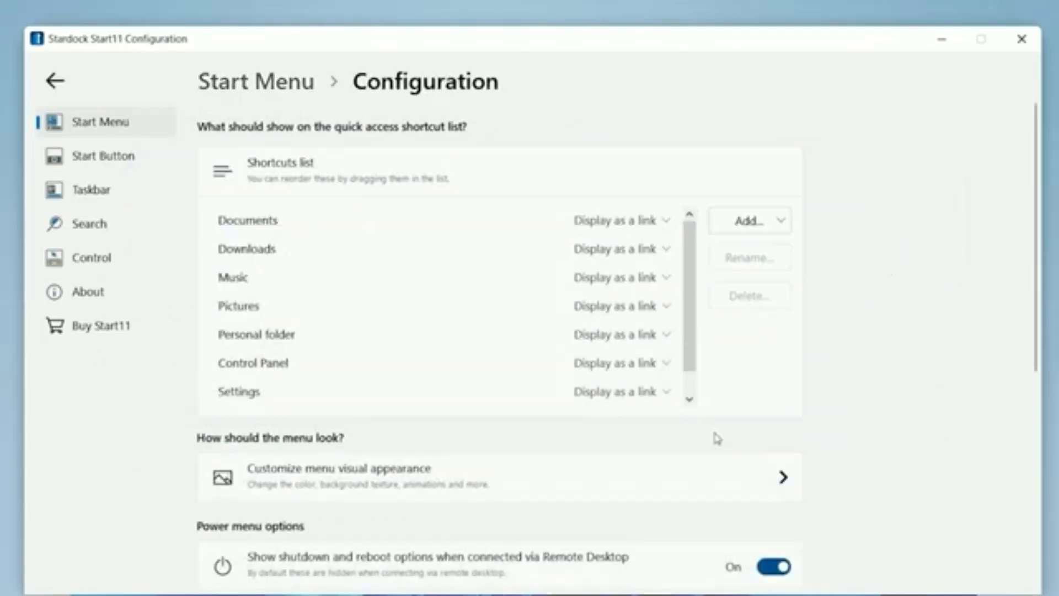
pyautogui.scroll(-2, 715, 438)
pyautogui.click(613, 416)
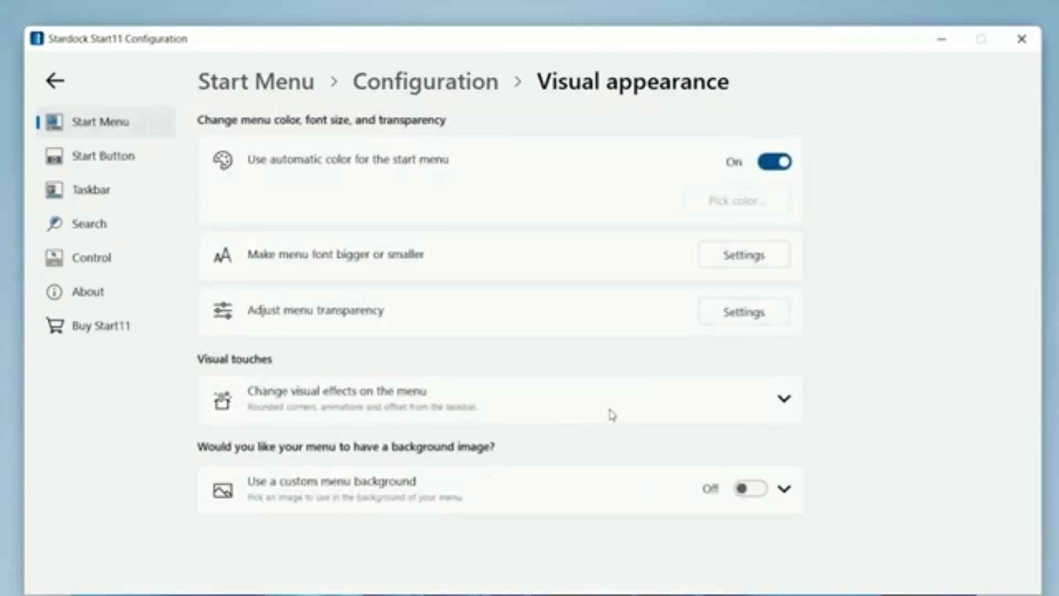
pyautogui.click(724, 323)
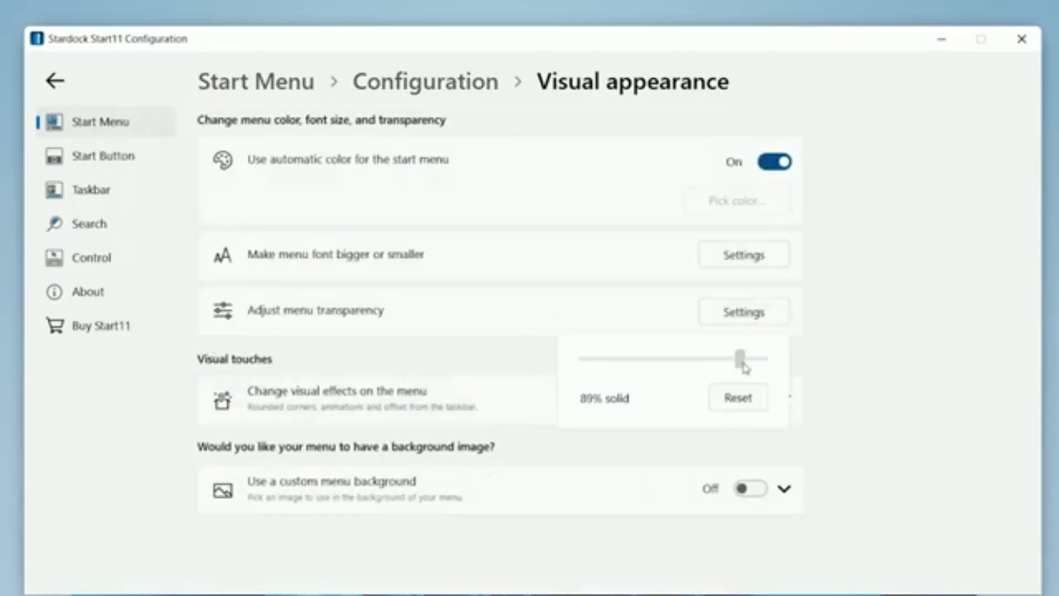
pyautogui.click(829, 385)
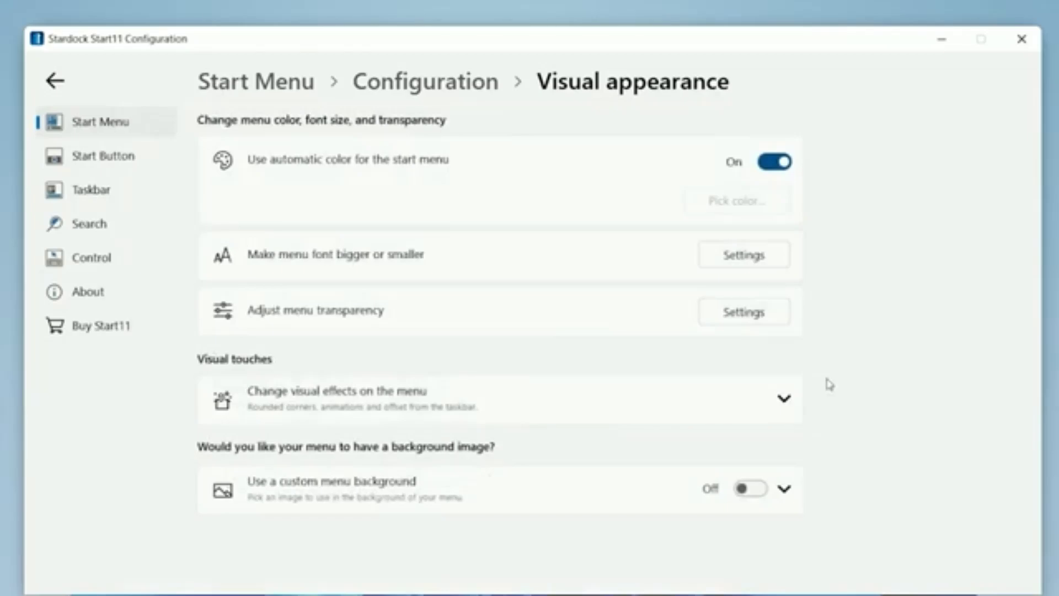
# Expand the menu's visual effects and choose Never for the offset from the taskbar.
pyautogui.click(615, 386)
pyautogui.scroll(-2, 615, 386)
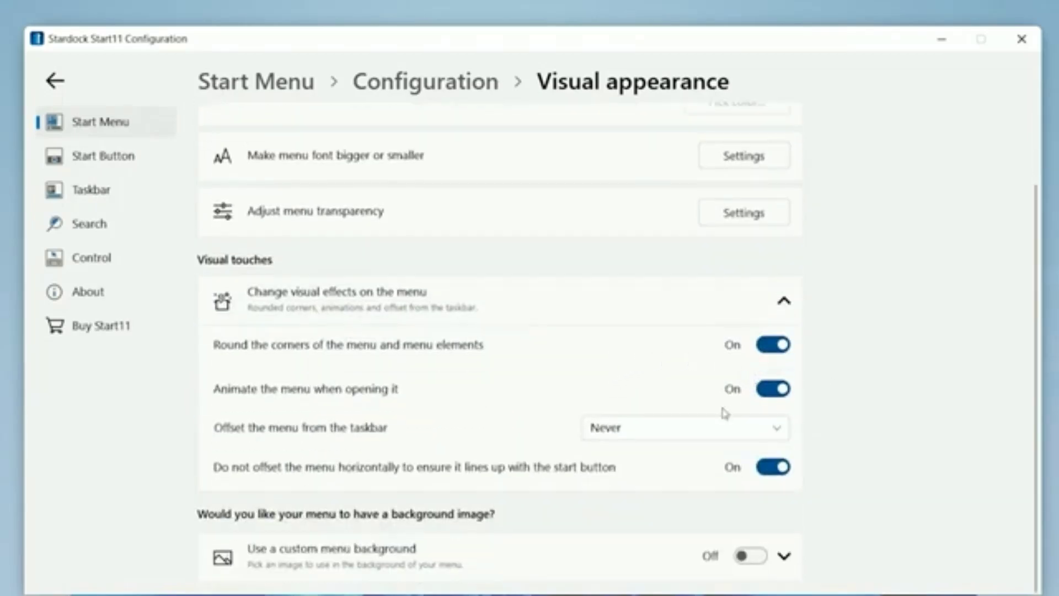
pyautogui.click(694, 431)
pyautogui.click(642, 463)
pyautogui.scroll(2, 611, 450)
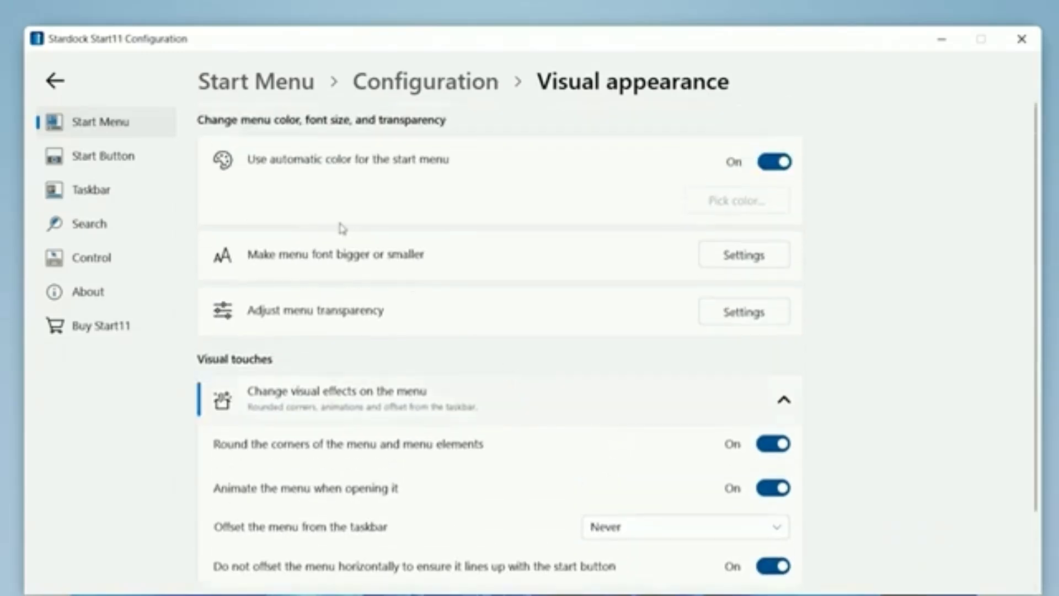
# Return to the Start menu configuration and set the shortcut icon size to Large in the advanced options.
pyautogui.click(57, 88)
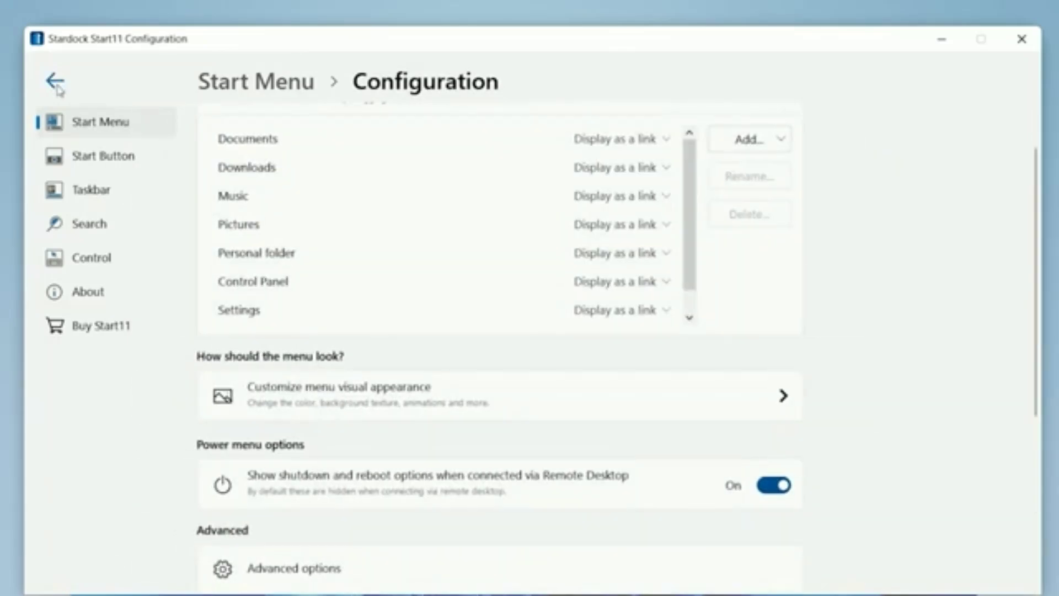
pyautogui.scroll(-2, 375, 220)
pyautogui.scroll(-4, 757, 278)
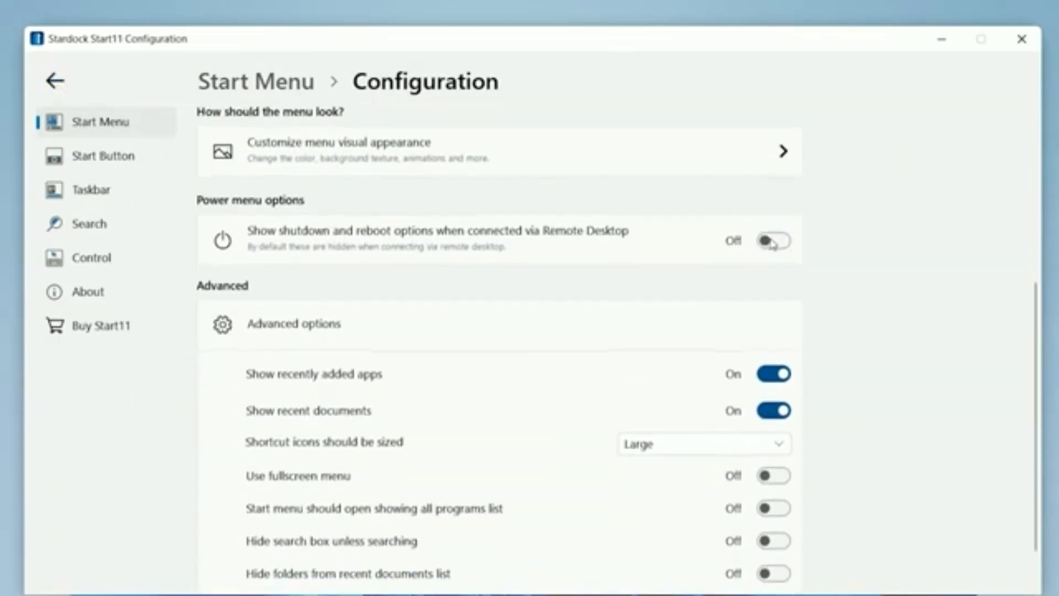
pyautogui.scroll(-2, 801, 302)
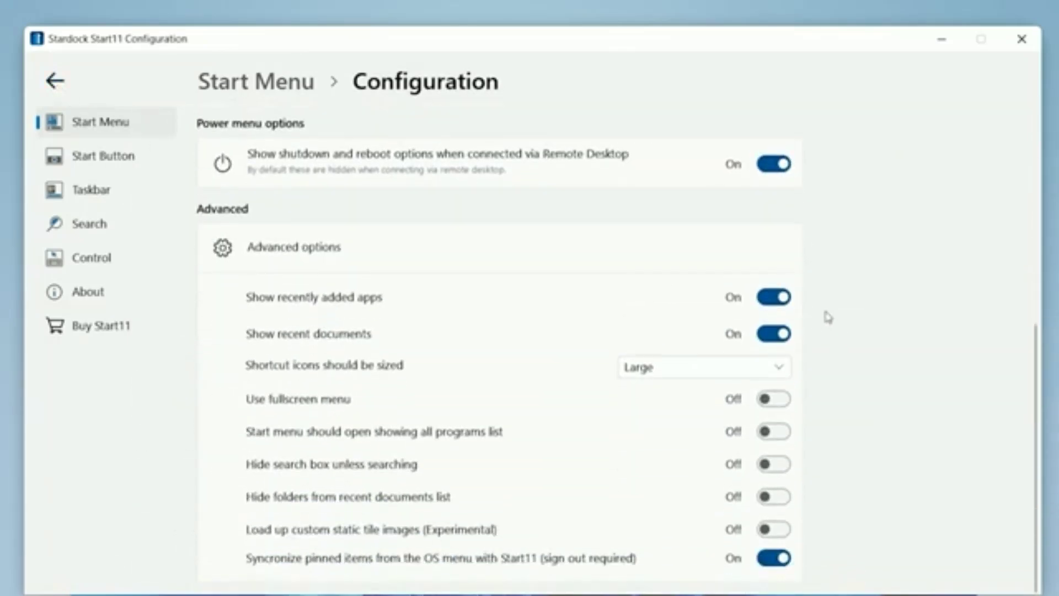
pyautogui.click(746, 364)
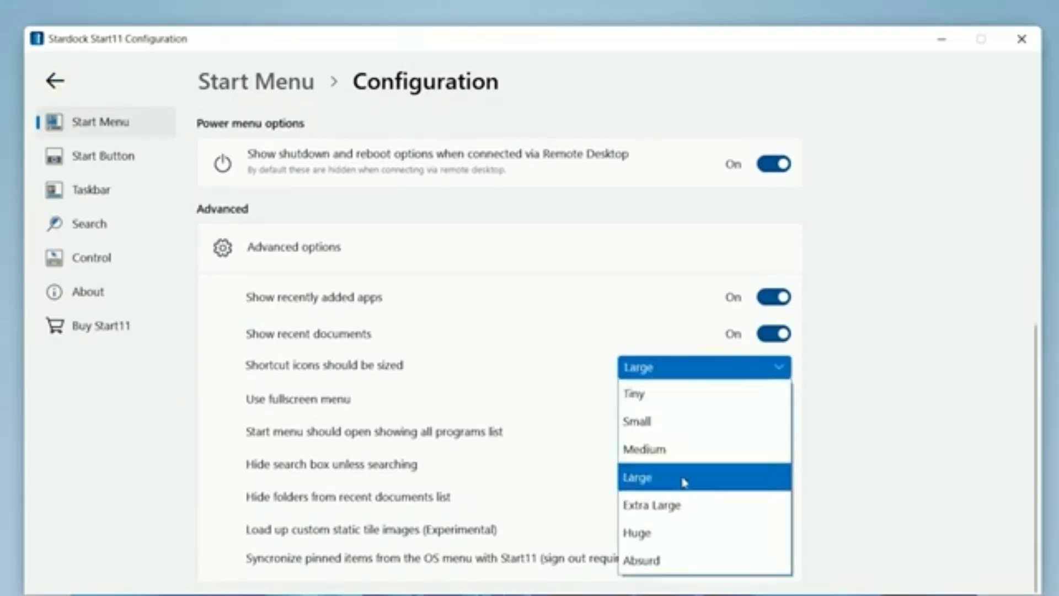
pyautogui.click(685, 474)
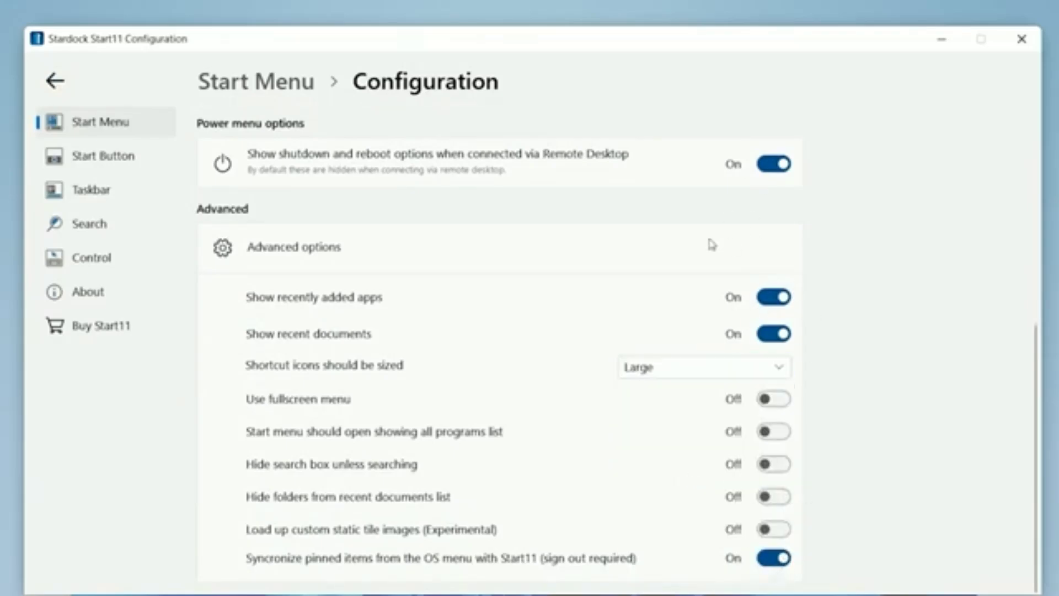
# Review the Start button image and alignment settings, and the taskbar's blur, color and transparency settings.
pyautogui.click(74, 165)
pyautogui.scroll(-1, 623, 308)
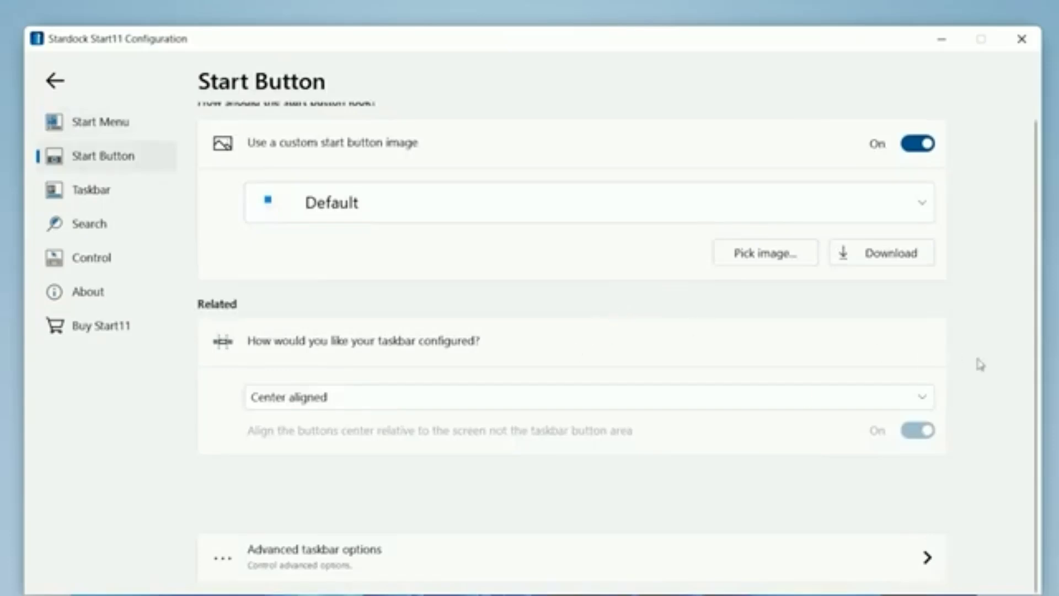
pyautogui.click(413, 442)
pyautogui.scroll(-2, 709, 317)
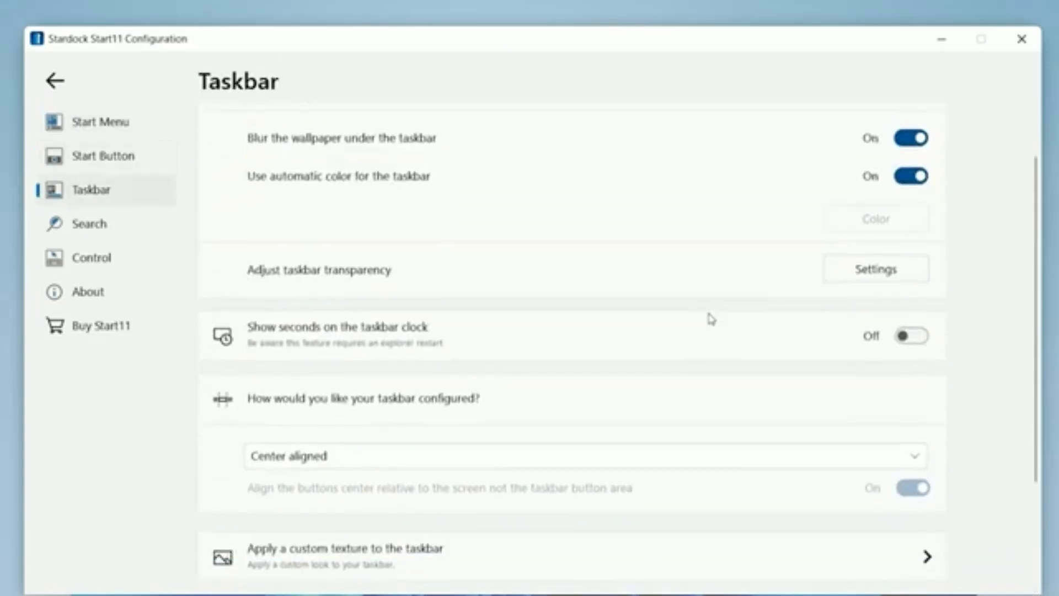
pyautogui.scroll(2, 677, 291)
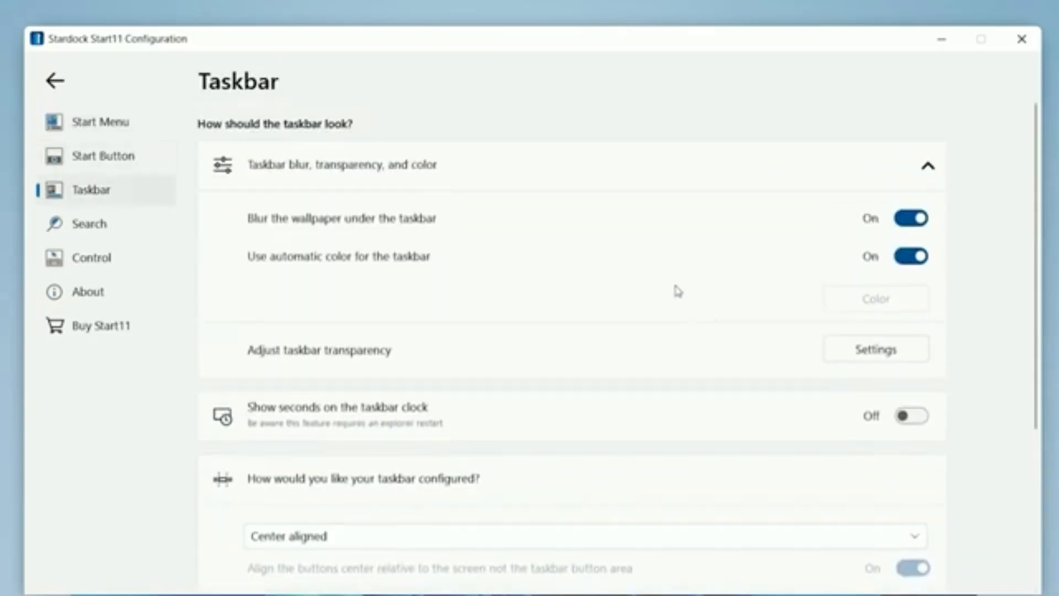
pyautogui.click(858, 346)
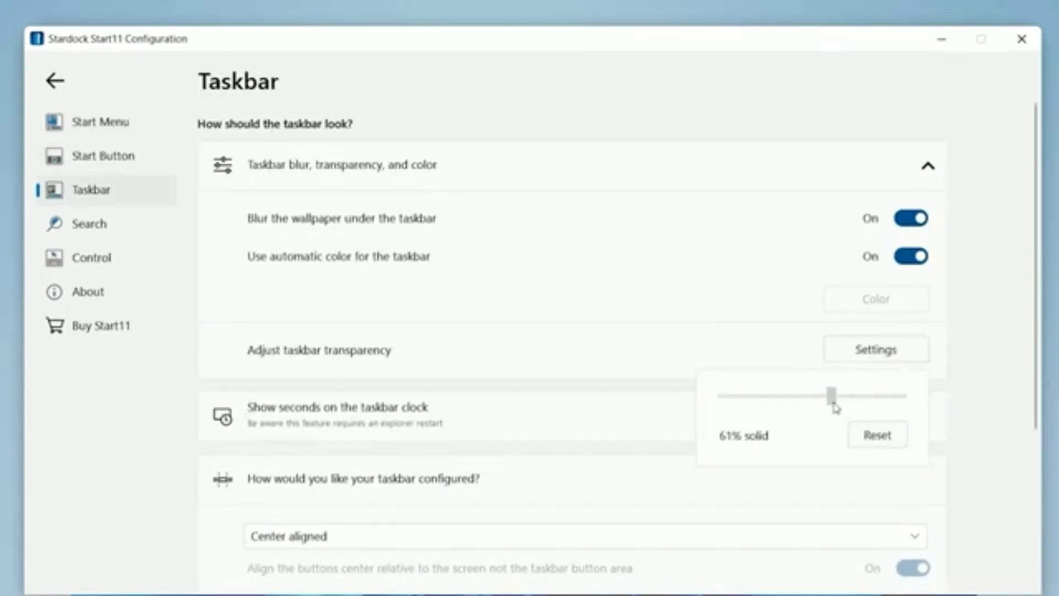
pyautogui.click(667, 414)
pyautogui.scroll(-1, 667, 417)
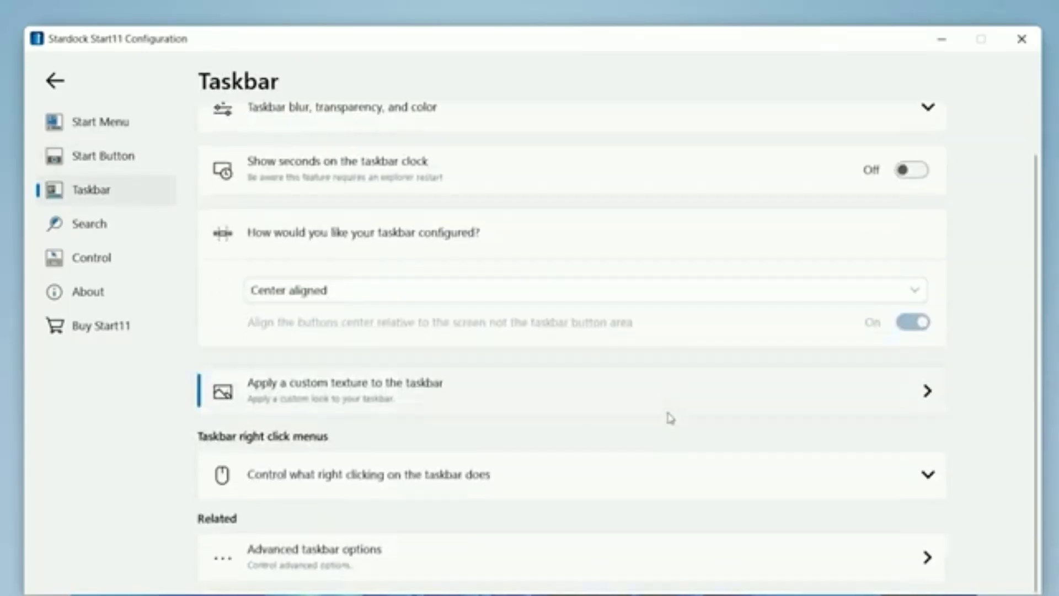
# Choose Center aligned for how the taskbar is configured.
pyautogui.scroll(1, 634, 386)
pyautogui.click(602, 348)
pyautogui.click(446, 398)
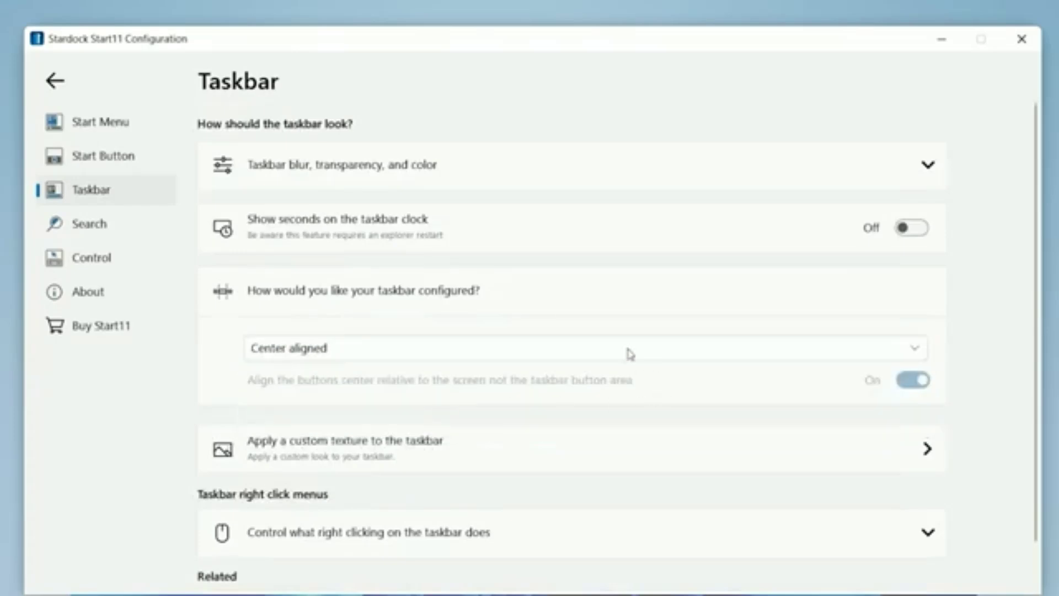
# Review the available options on the Start11 search settings page.
pyautogui.click(104, 224)
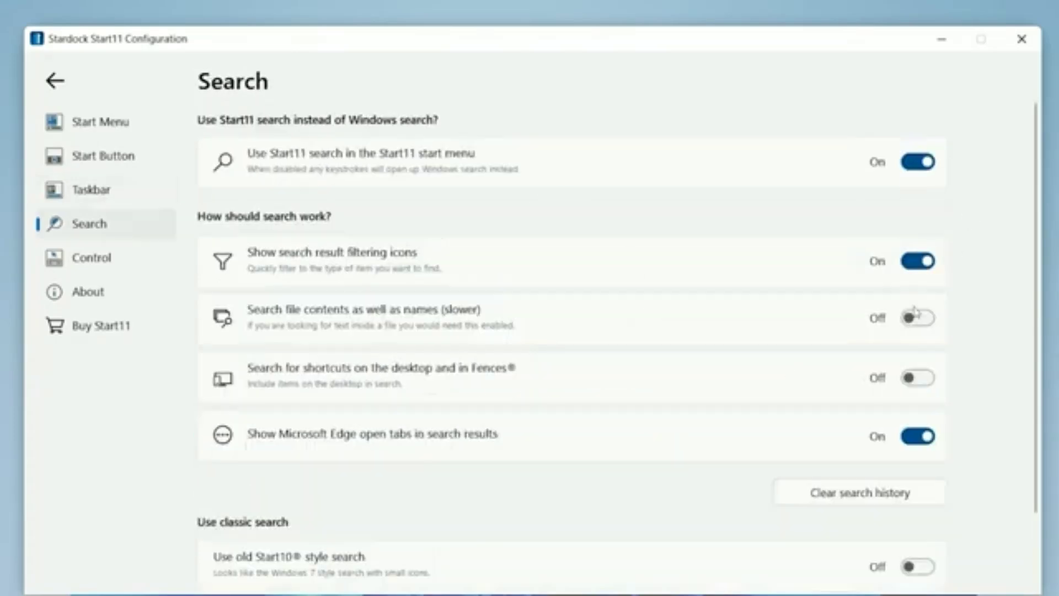
pyautogui.scroll(-2, 886, 449)
pyautogui.scroll(2, 887, 449)
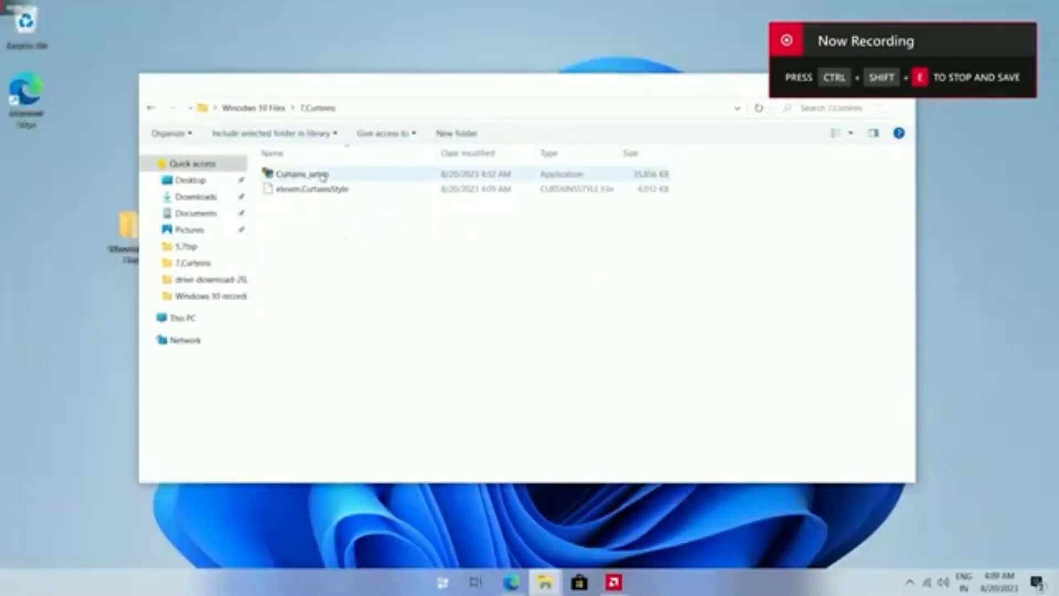
# Install Curtains from Curtains_setup in the 7,Curteins folder without rebooting, and close its Styles window.
pyautogui.doubleClick(322, 174)
pyautogui.click(459, 385)
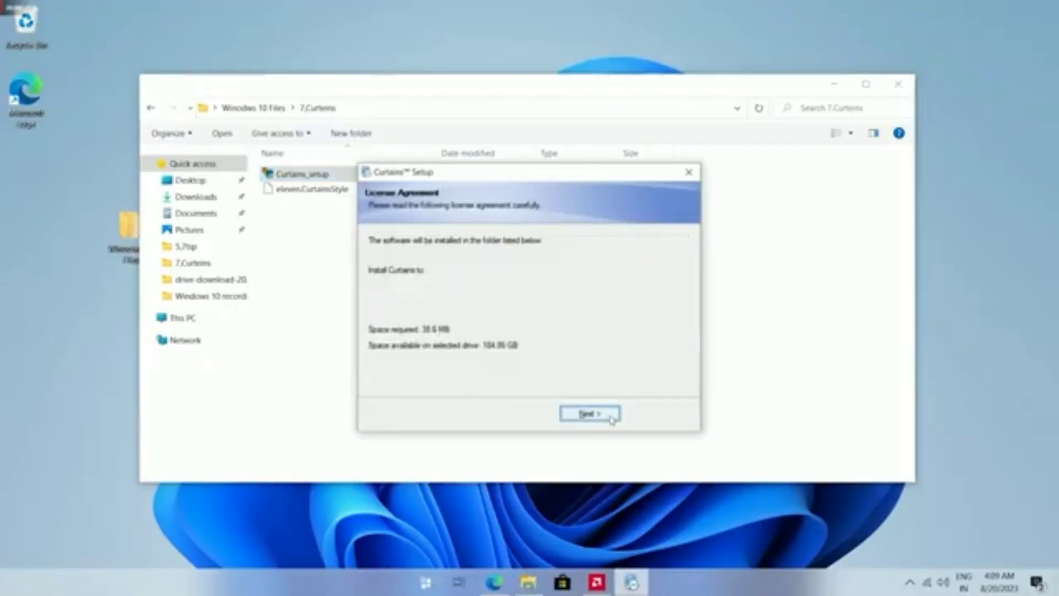
pyautogui.click(607, 416)
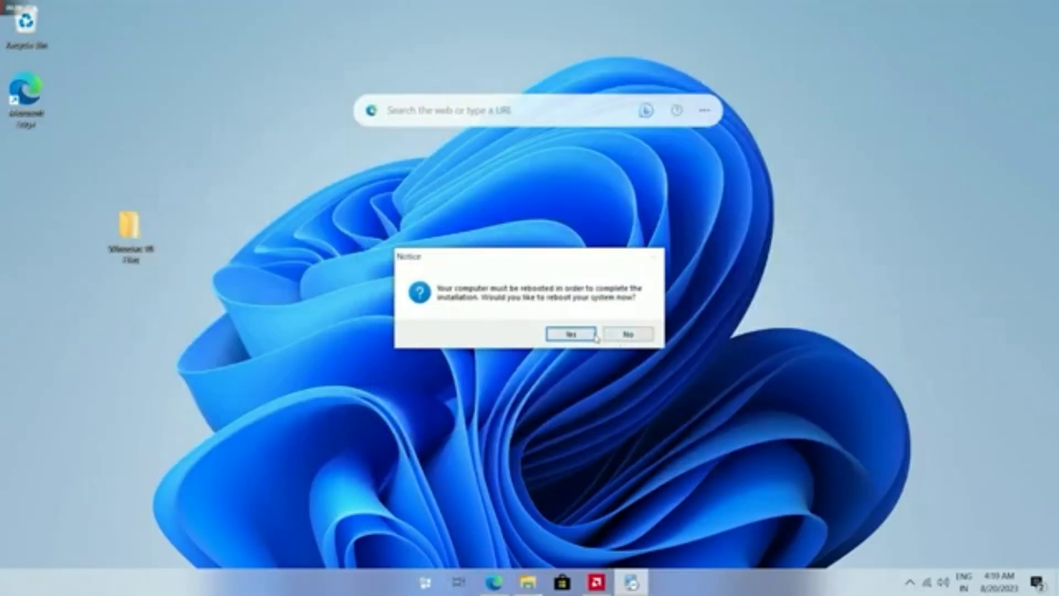
pyautogui.click(617, 337)
pyautogui.click(740, 366)
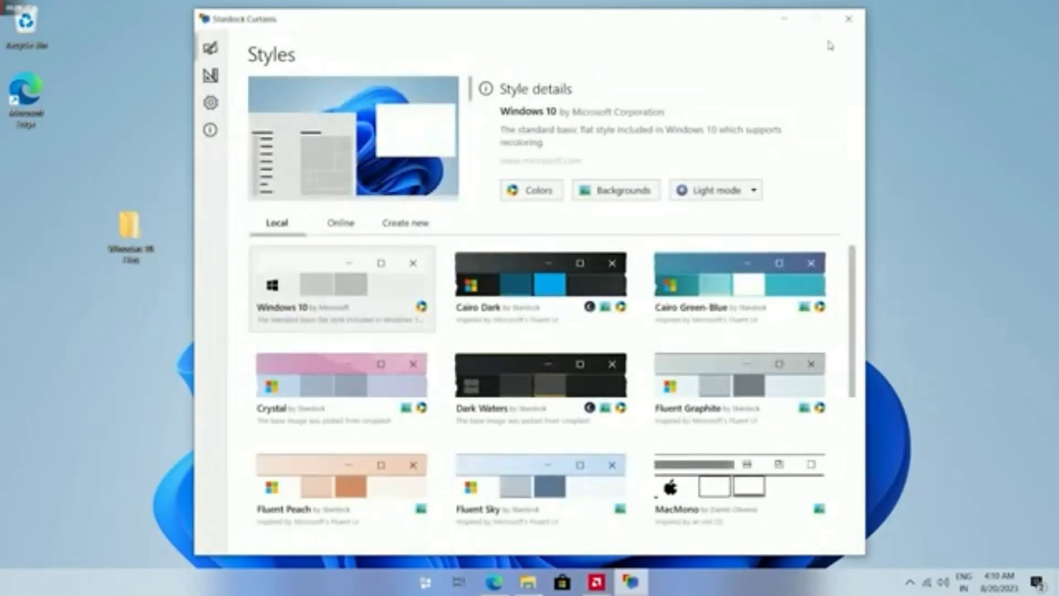
pyautogui.click(848, 18)
# Return to the 7,Curteins folder and copy the eleven.CurtainsStyle file.
pyautogui.moveTo(544, 582)
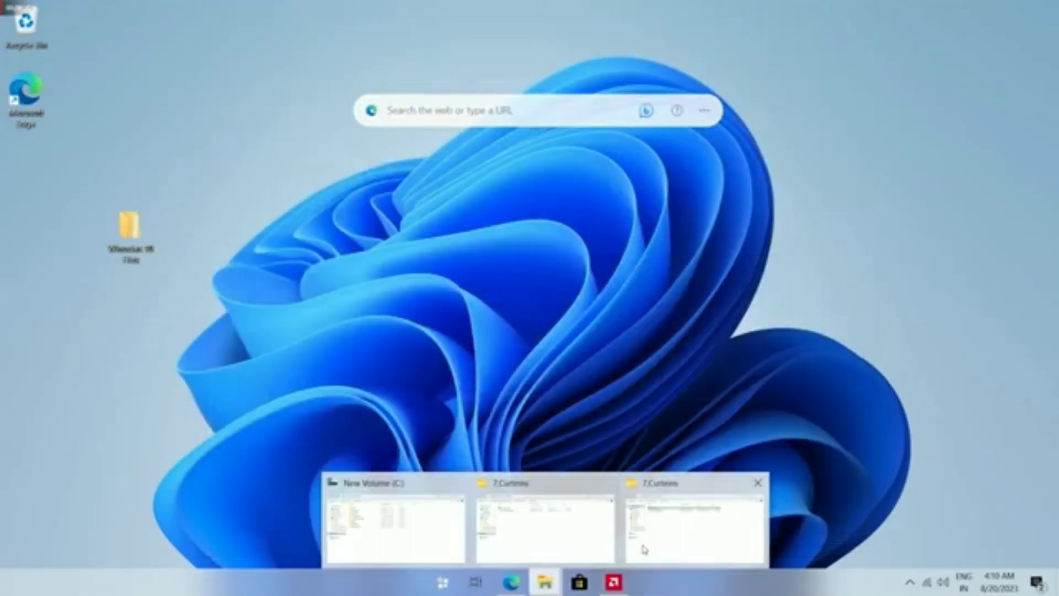
pyautogui.click(706, 518)
pyautogui.click(307, 190)
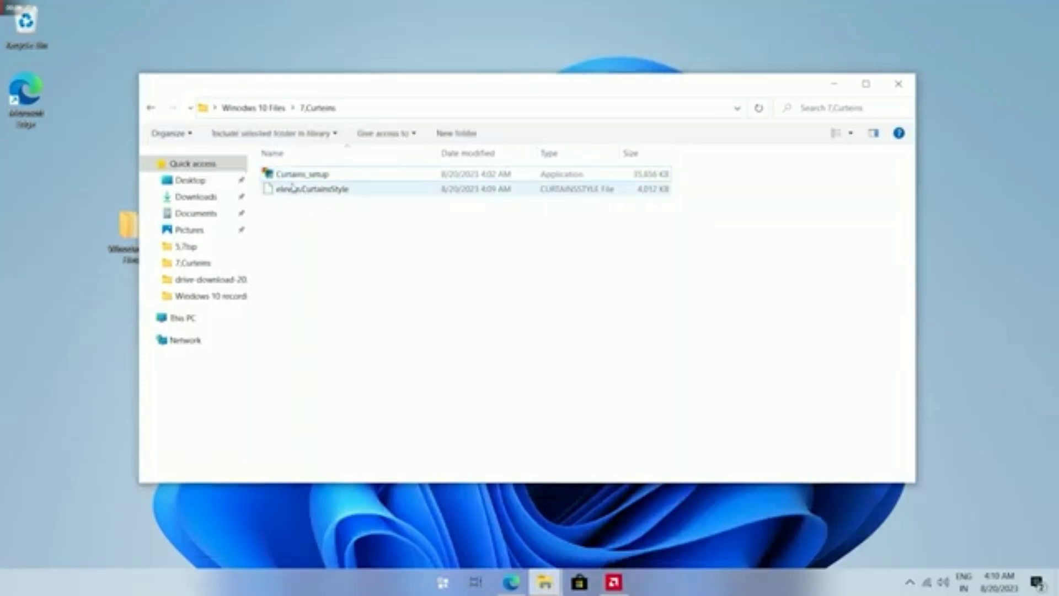
pyautogui.rightClick(314, 192)
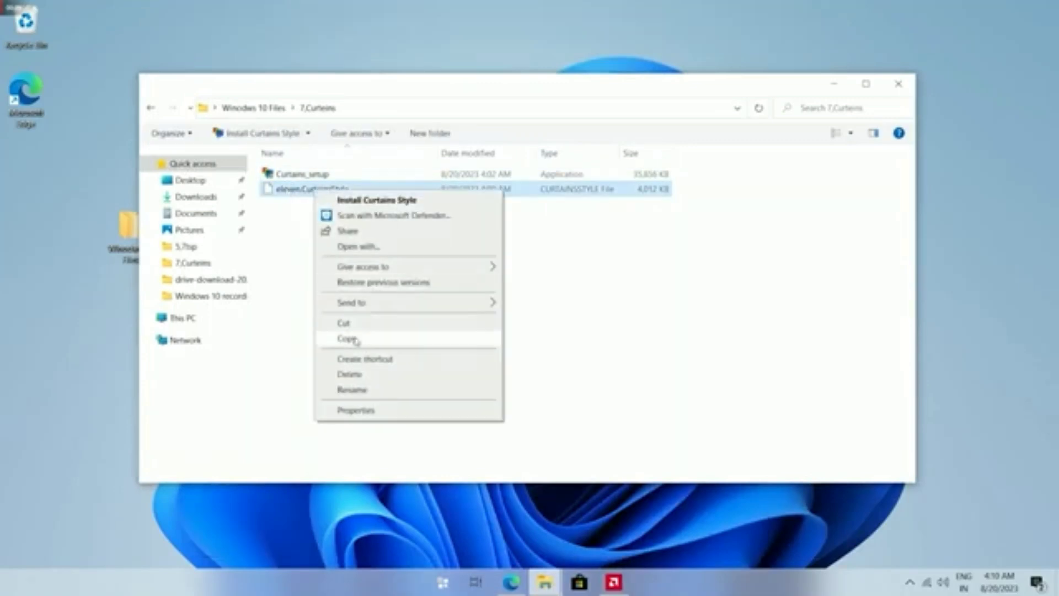
# Create a folder named EF on the C: drive and paste the eleven.CurtainsStyle file into it.
pyautogui.click(241, 320)
pyautogui.doubleClick(335, 307)
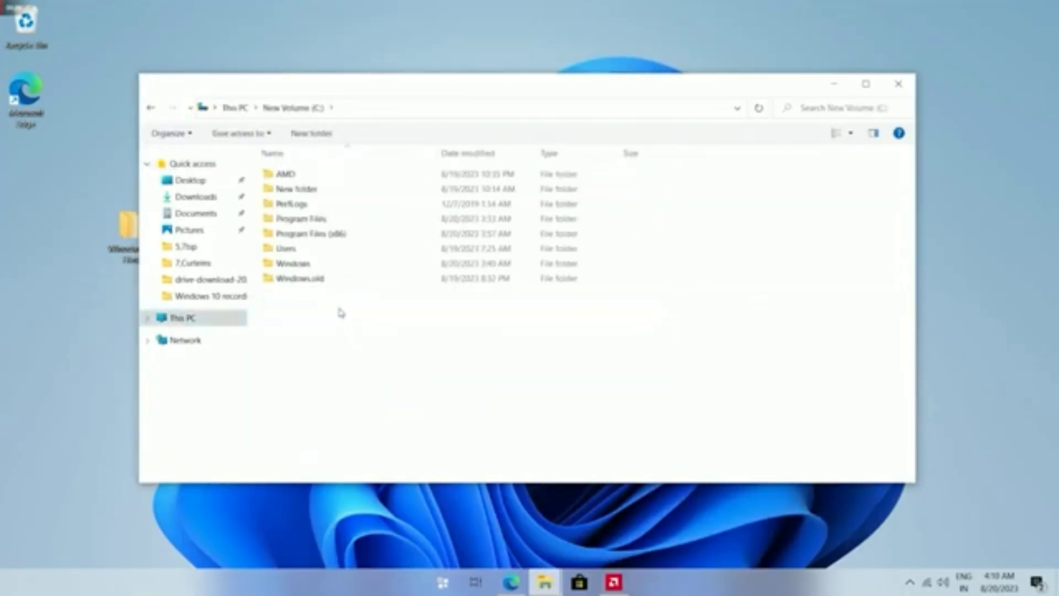
pyautogui.rightClick(338, 304)
pyautogui.moveTo(394, 477)
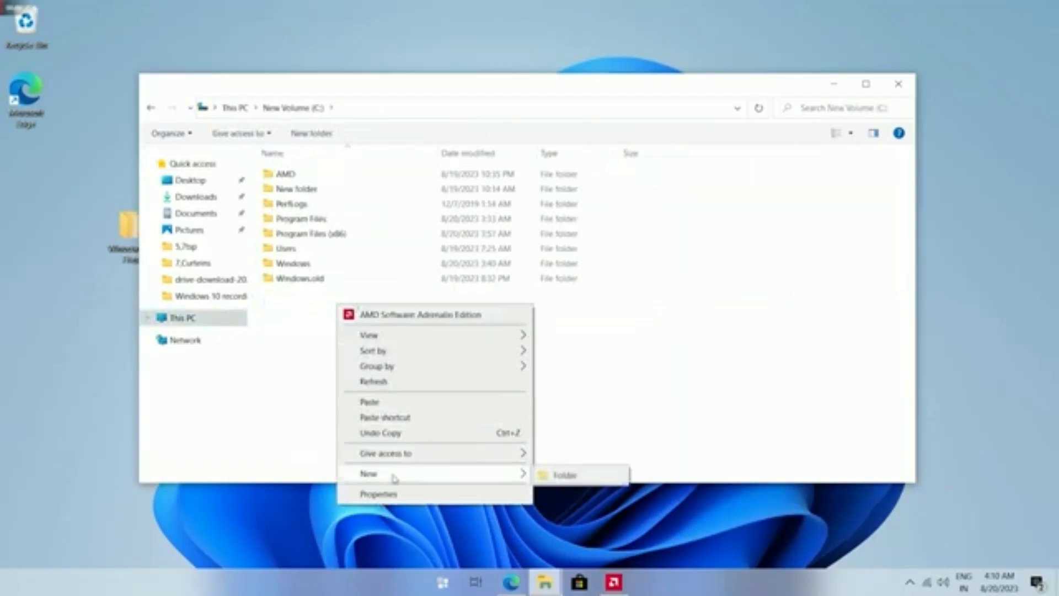
pyautogui.click(568, 476)
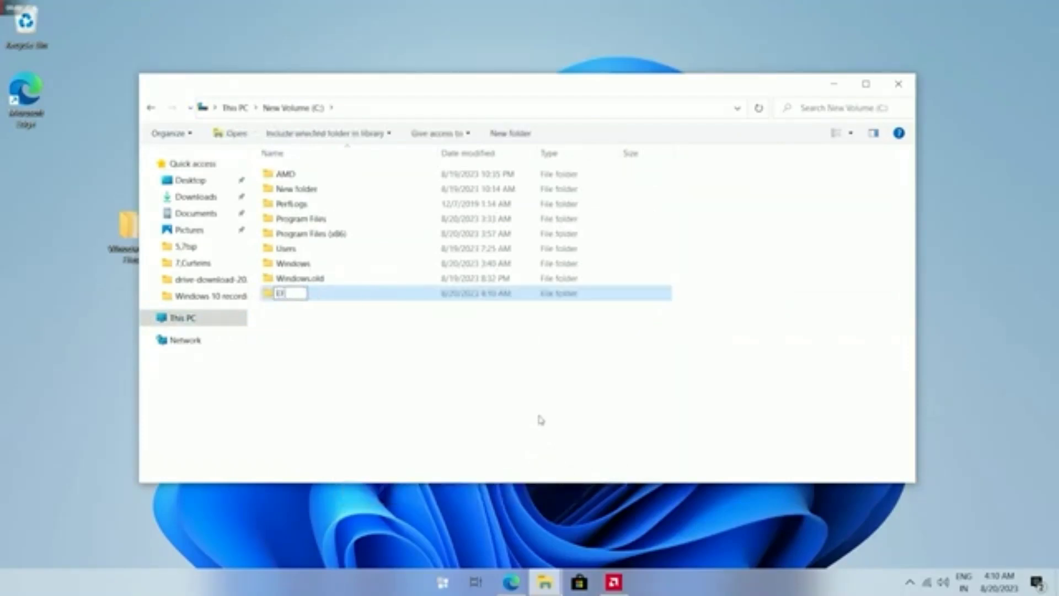
pyautogui.press('Return')
pyautogui.press('Return')
pyautogui.hotkey('ctrl', 'v')
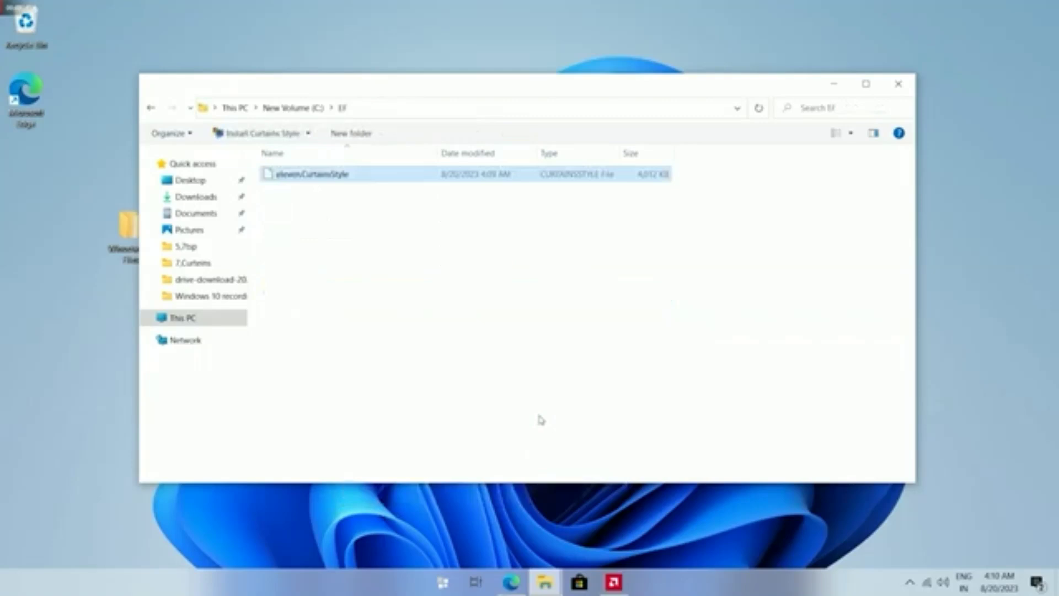
# Install the Curtains style from eleven.CurtainsStyle in the EF folder and dismiss the Curtains welcome dialog.
pyautogui.moveTo(389, 245); pyautogui.dragTo(391, 175)
pyautogui.rightClick(392, 175)
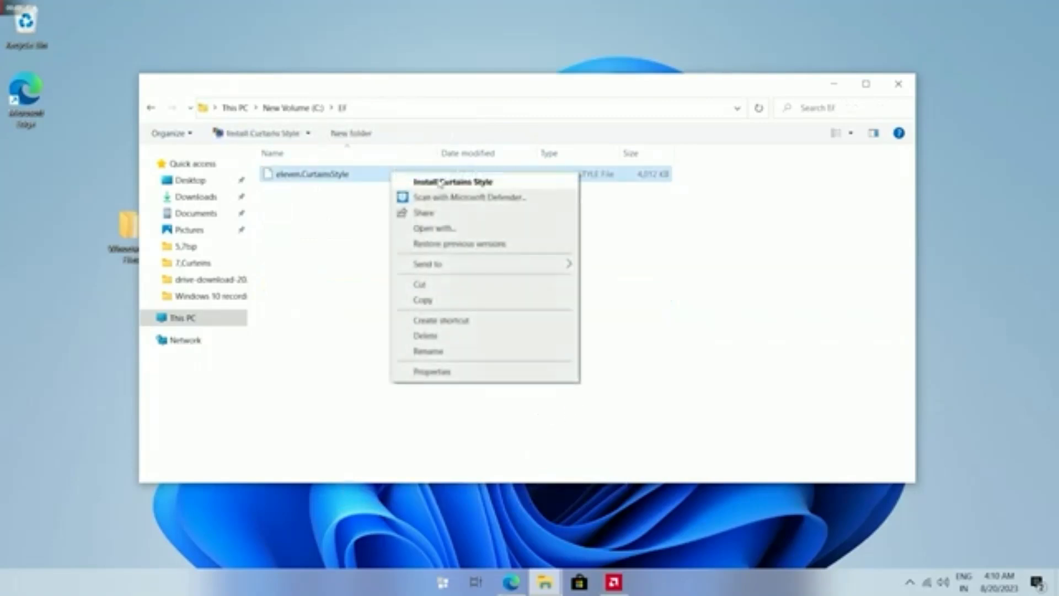
pyautogui.click(440, 182)
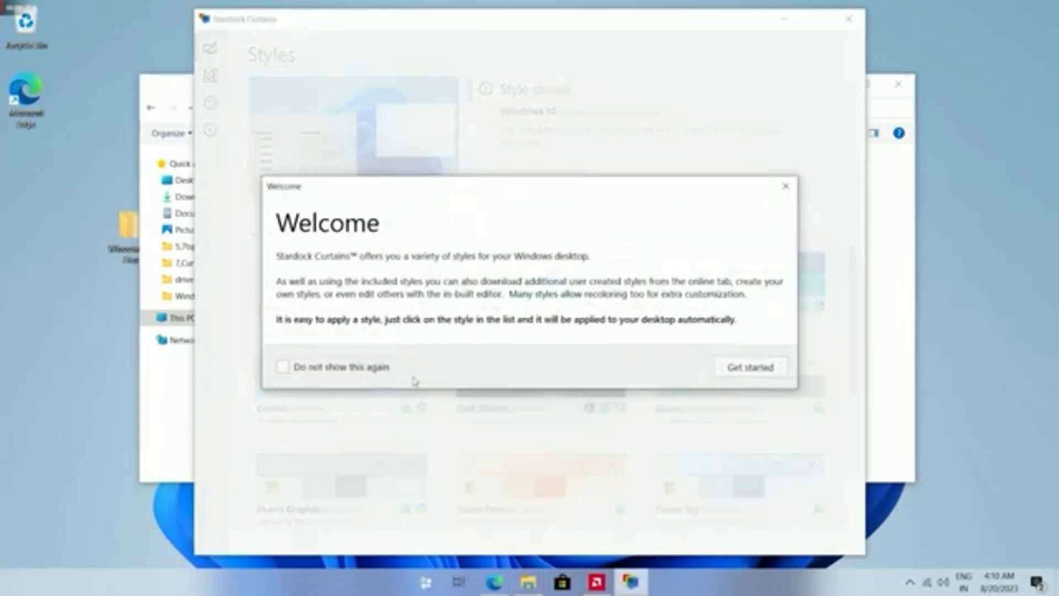
pyautogui.click(791, 194)
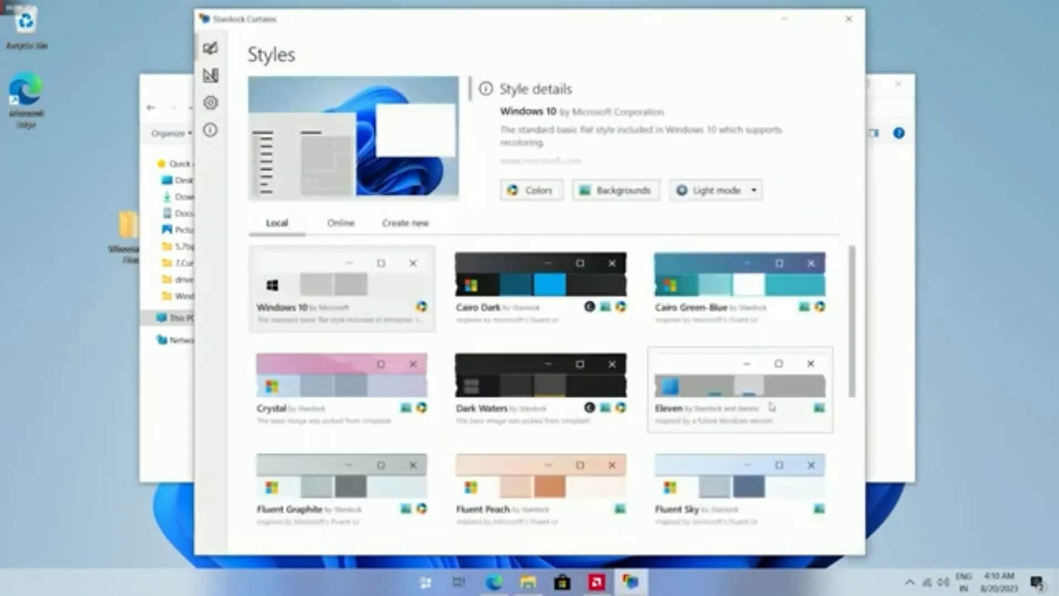
# Apply the Eleven style, letting Curtains close the universal applications and browsers, and minimize the Curtains window.
pyautogui.doubleClick(714, 388)
pyautogui.click(630, 379)
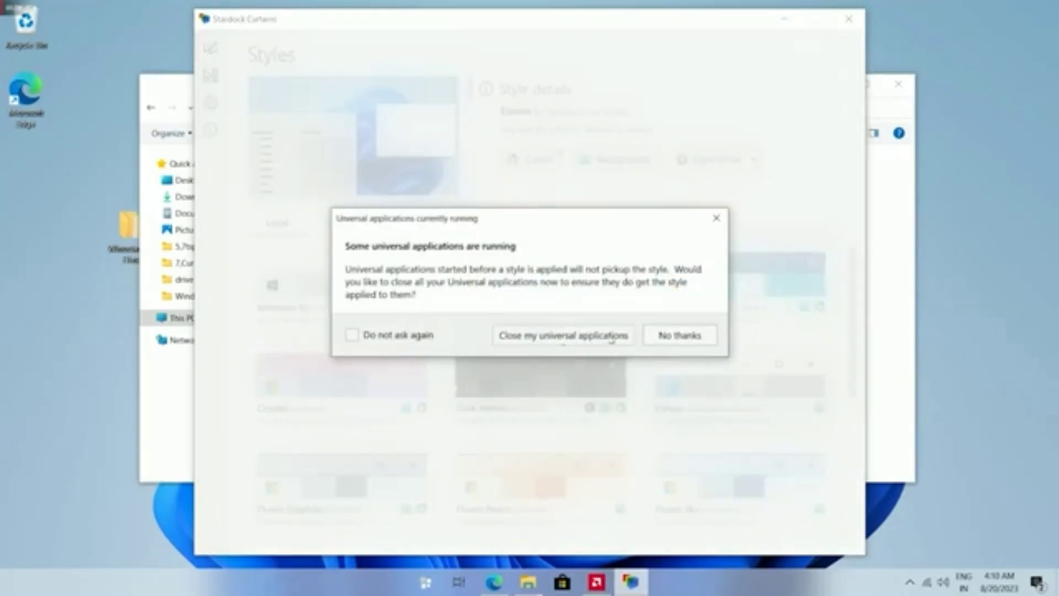
pyautogui.click(602, 340)
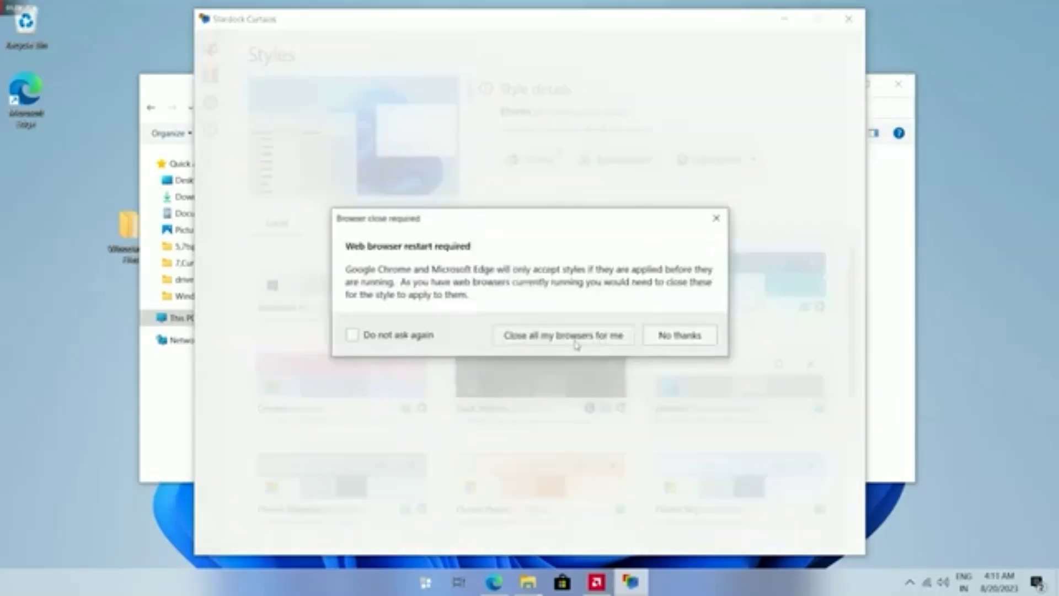
pyautogui.click(576, 343)
pyautogui.click(785, 19)
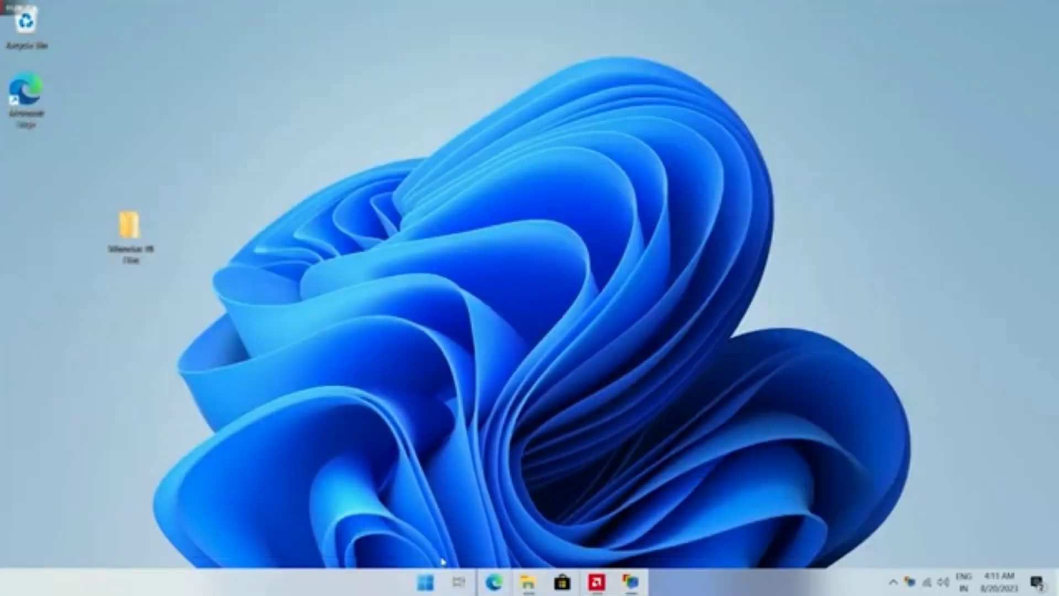
# Open the restyled Start menu, look through its All applications list, and close it.
pyautogui.click(425, 582)
pyautogui.click(697, 537)
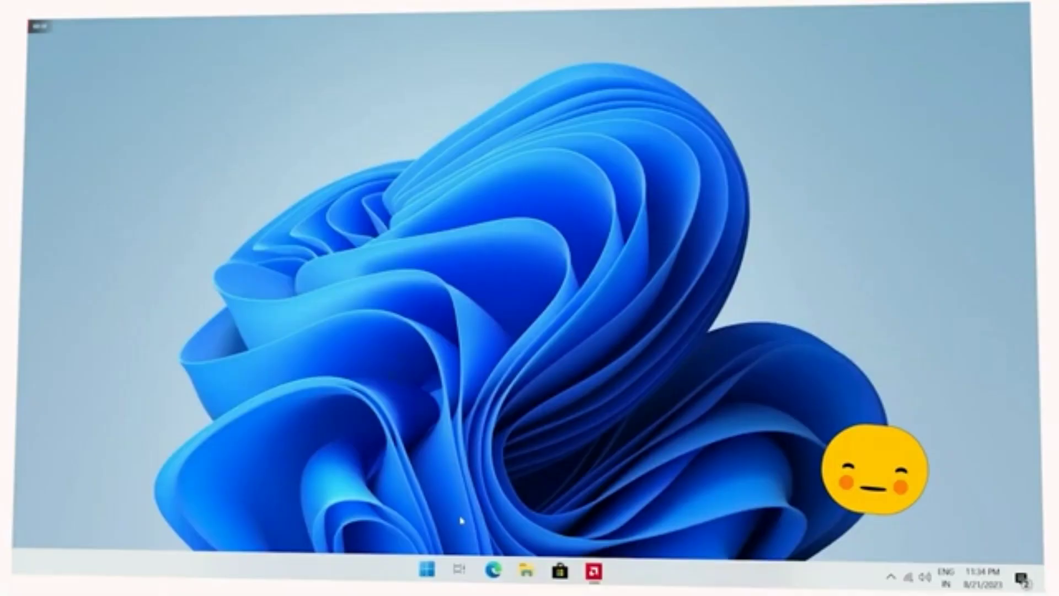
pyautogui.press('super')
pyautogui.click(609, 176)
pyautogui.scroll(-10, 629, 331)
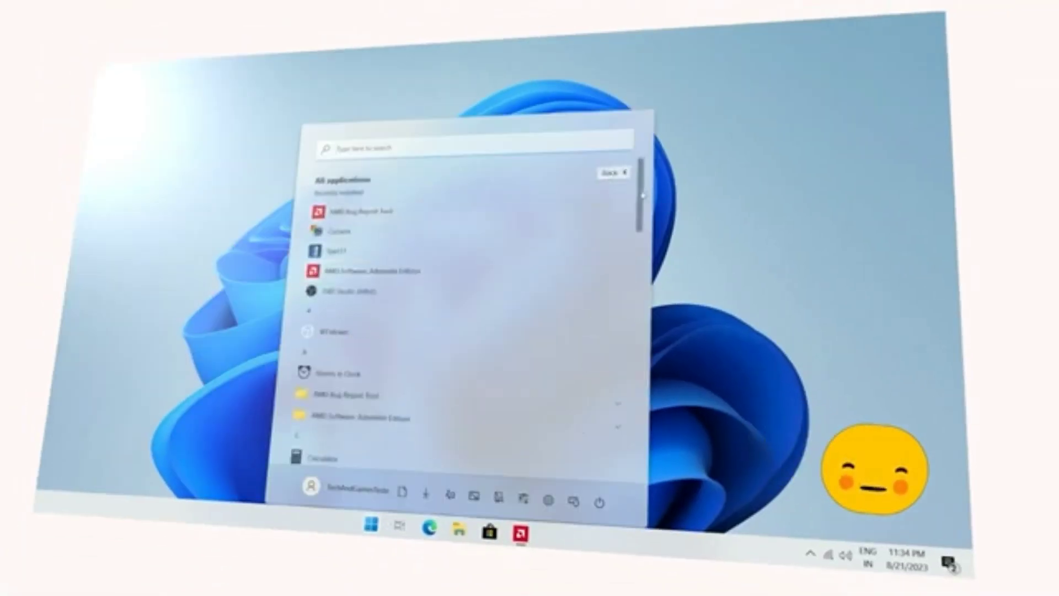
pyautogui.moveTo(639, 361); pyautogui.dragTo(636, 446)
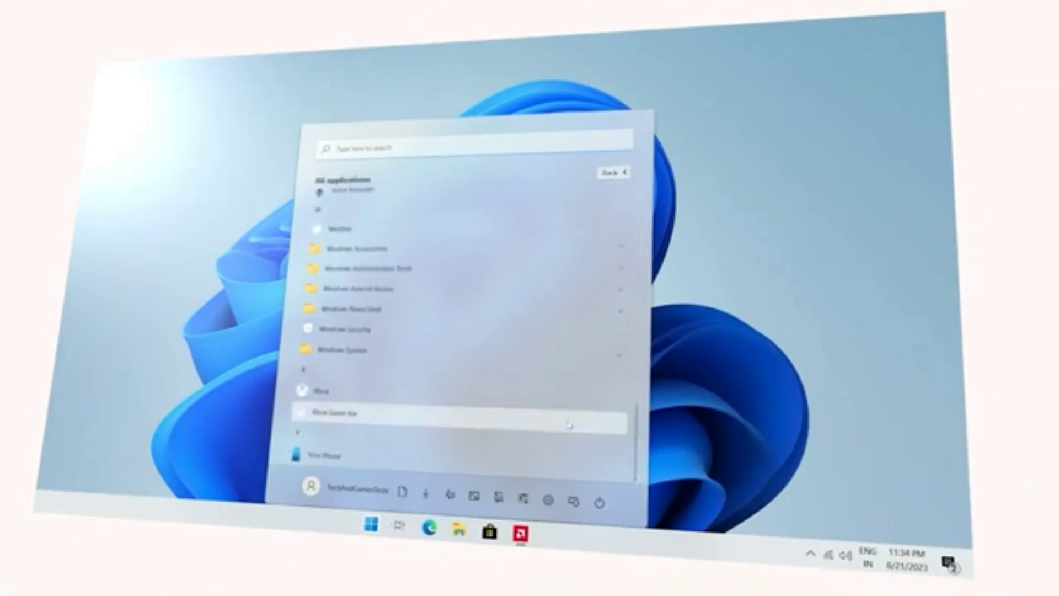
pyautogui.scroll(4, 453, 387)
pyautogui.scroll(12, 452, 387)
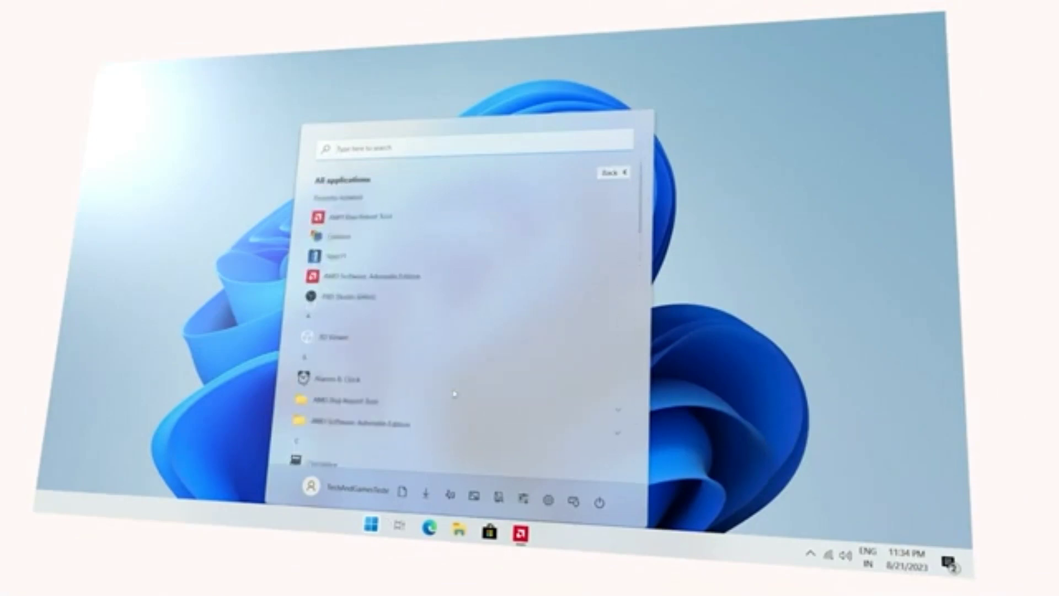
pyautogui.click(371, 524)
# Open File Explorer and examine the restyled window, folder icons and drives in Quick access and This PC.
pyautogui.click(458, 530)
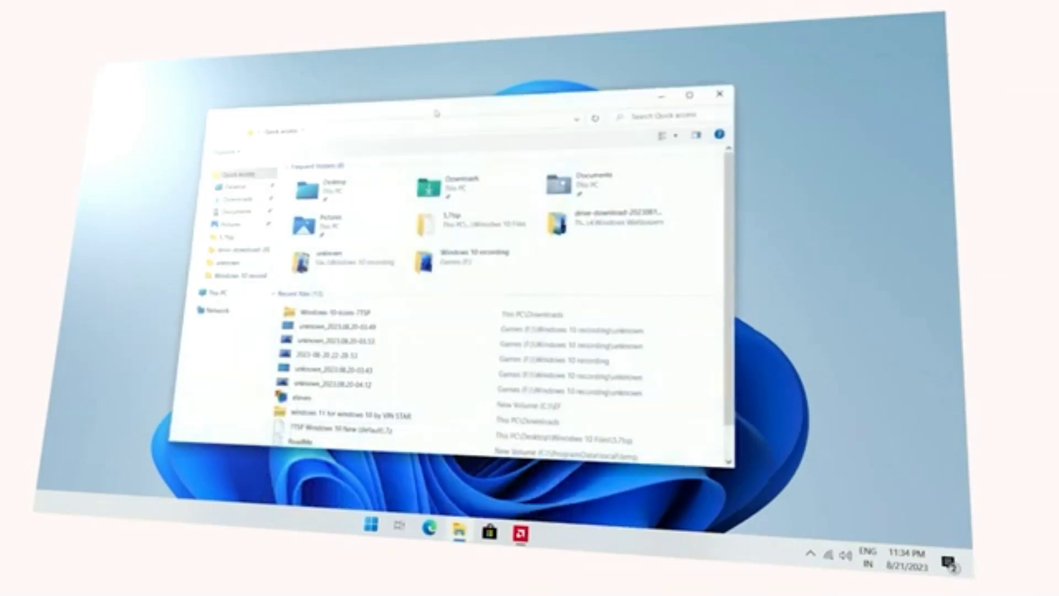
pyautogui.moveTo(436, 112); pyautogui.dragTo(431, 109)
pyautogui.doubleClick(323, 180)
pyautogui.click(214, 131)
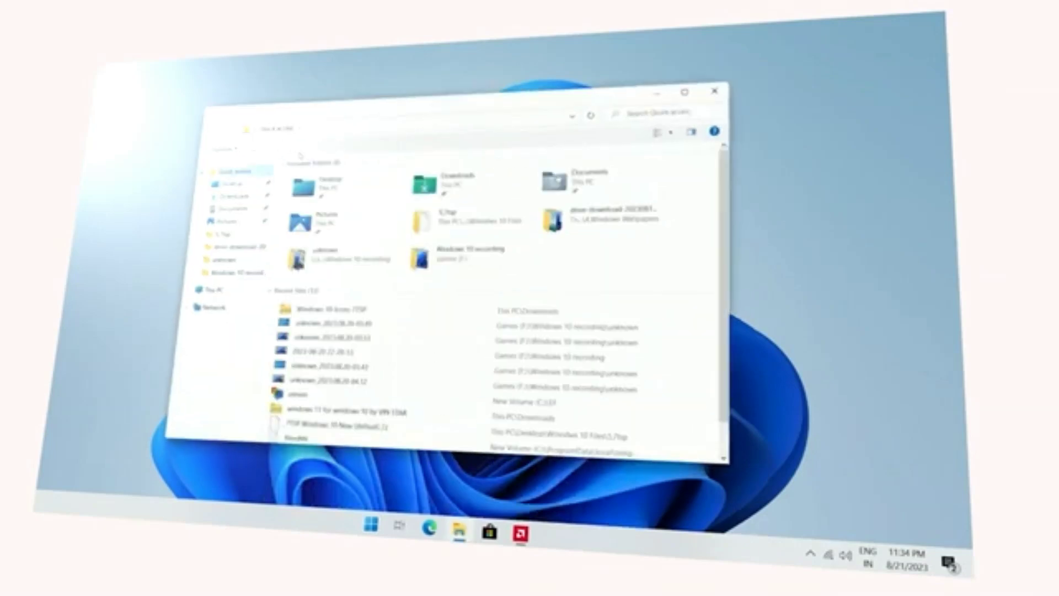
pyautogui.doubleClick(396, 293)
pyautogui.click(234, 294)
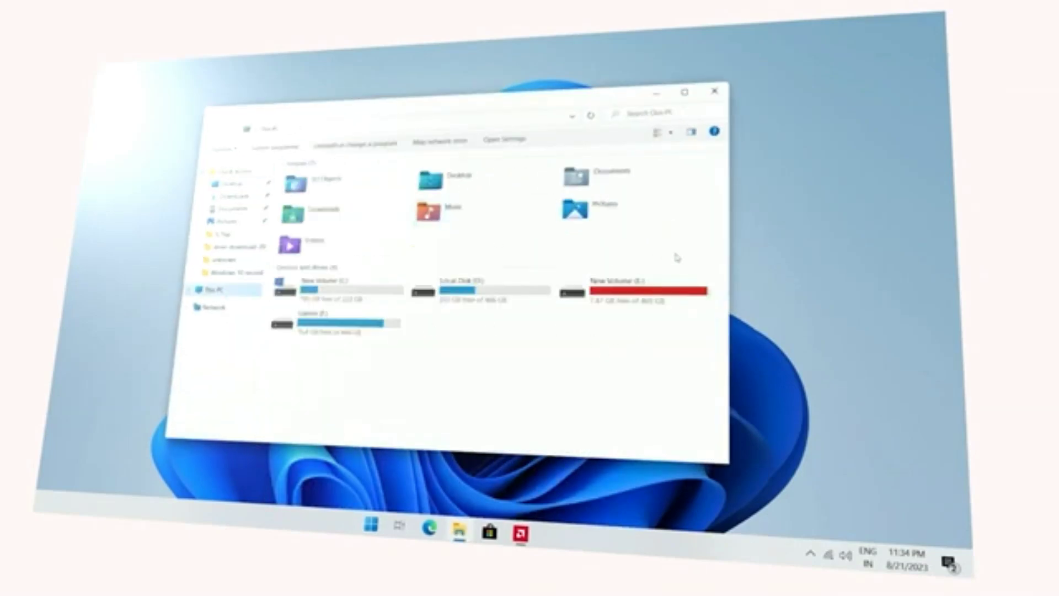
pyautogui.moveTo(677, 257); pyautogui.dragTo(309, 178)
pyautogui.click(492, 373)
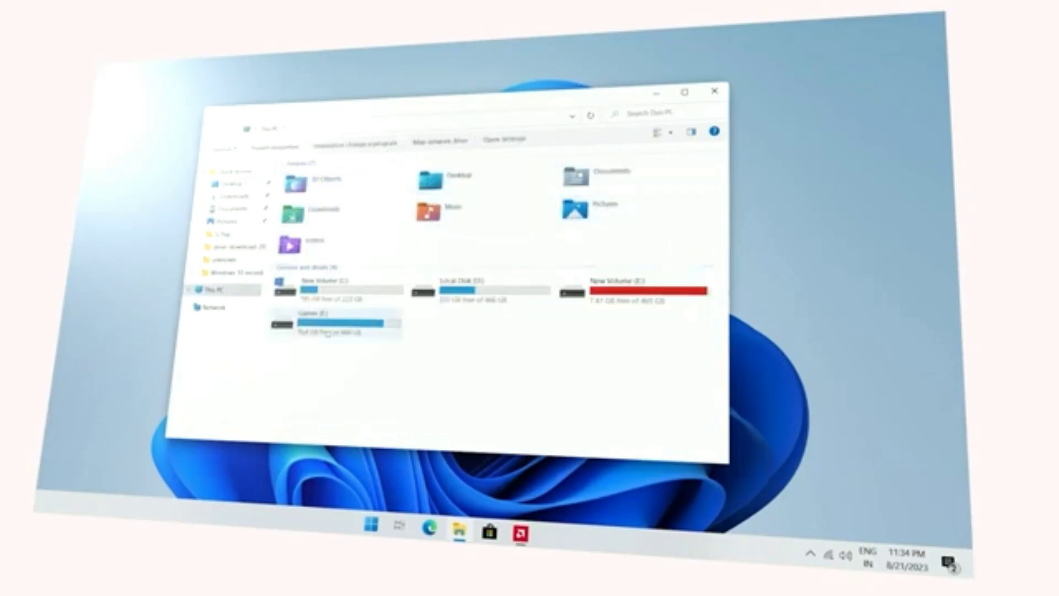
pyautogui.doubleClick(355, 182)
pyautogui.click(213, 131)
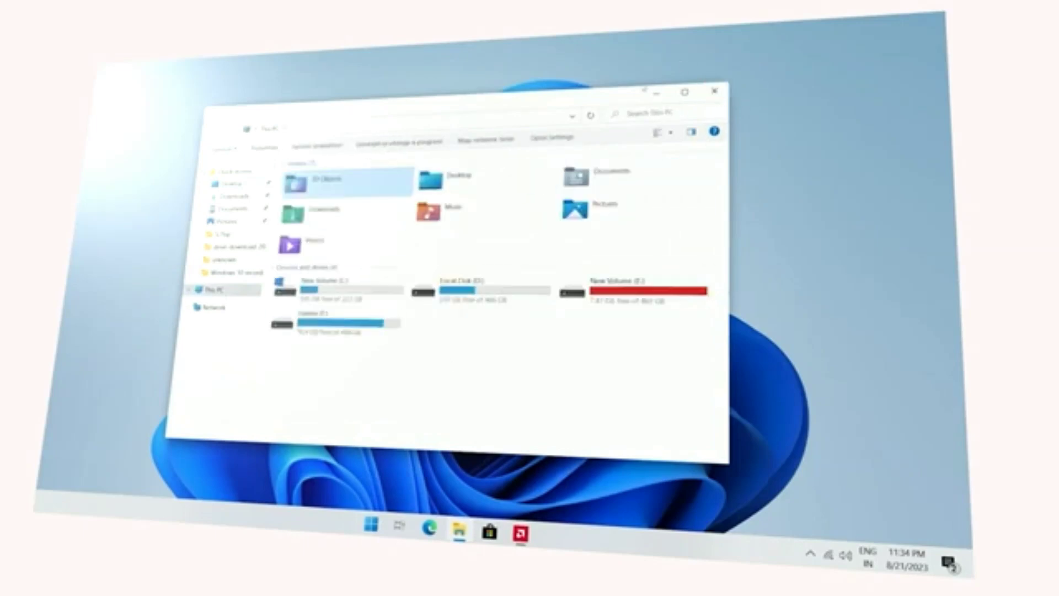